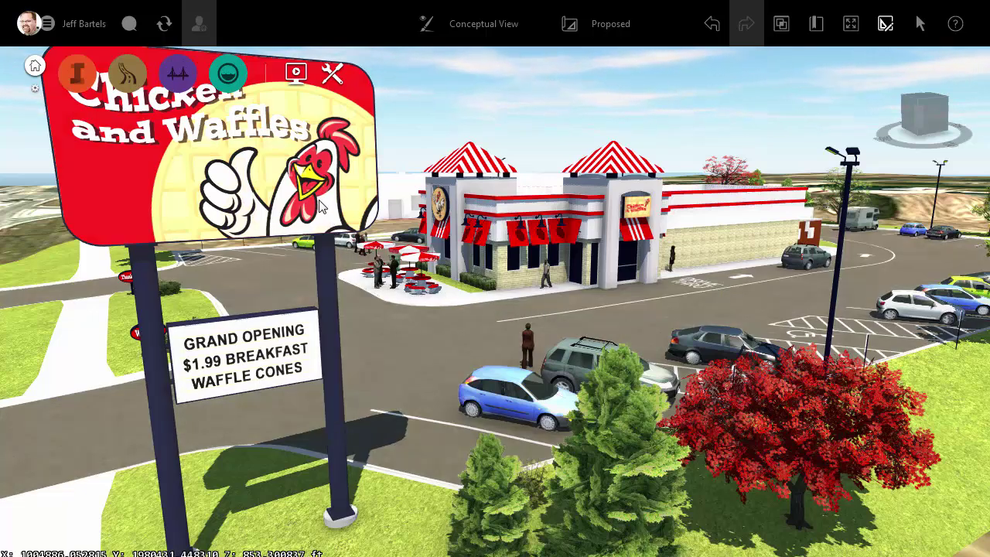
Inspect the picnic tables beside the restaurant, then orbit the view down to the building side.
left_click(421, 271)
scroll(423, 267, "up", 3)
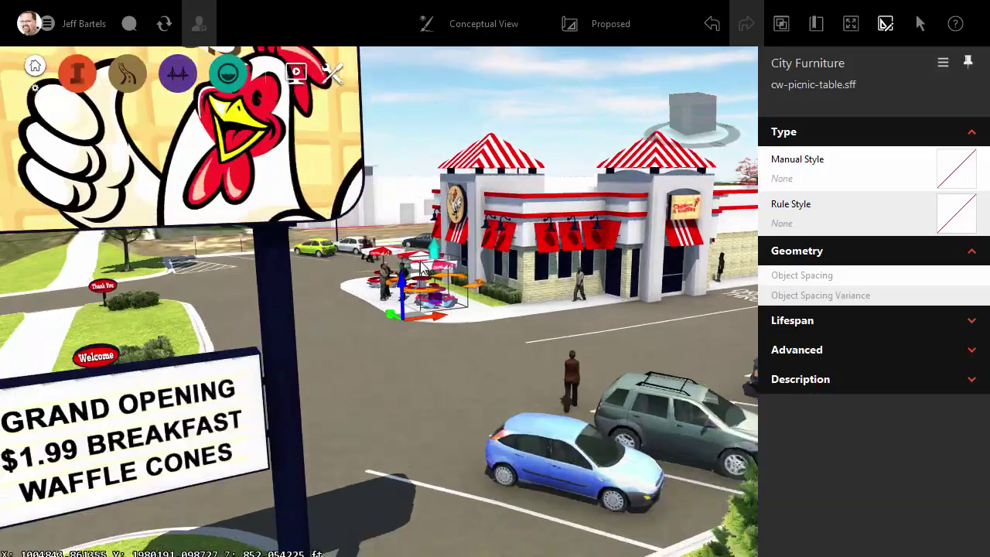
scroll(423, 267, "up", 5)
key("Escape")
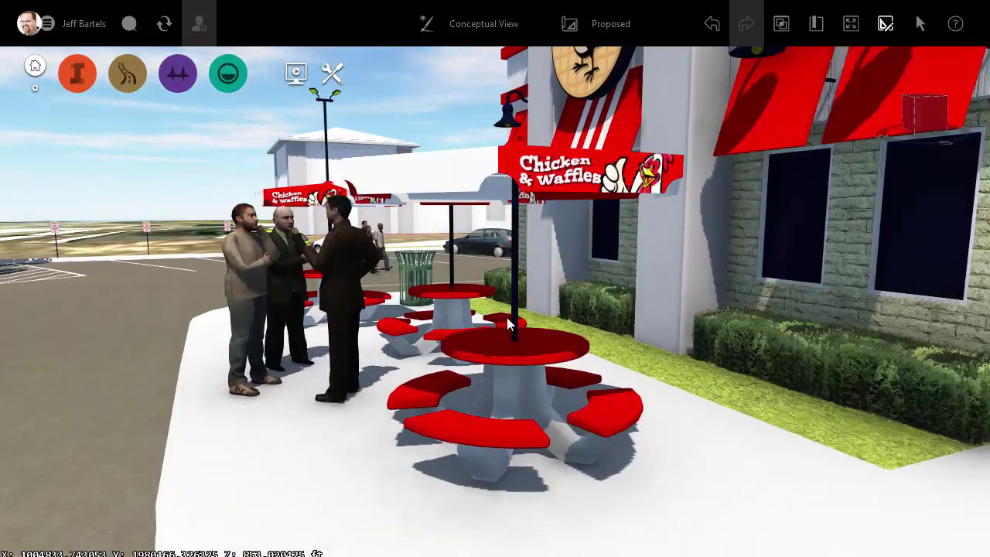
middle_click_drag(507, 317, 625, 326)
scroll(625, 327, "up", 2)
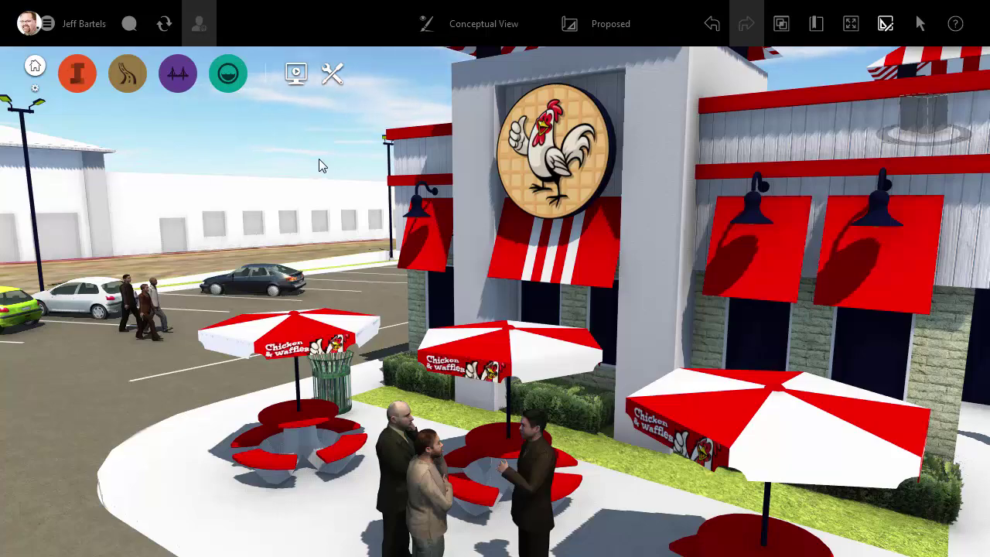
scroll(464, 259, "up", 5)
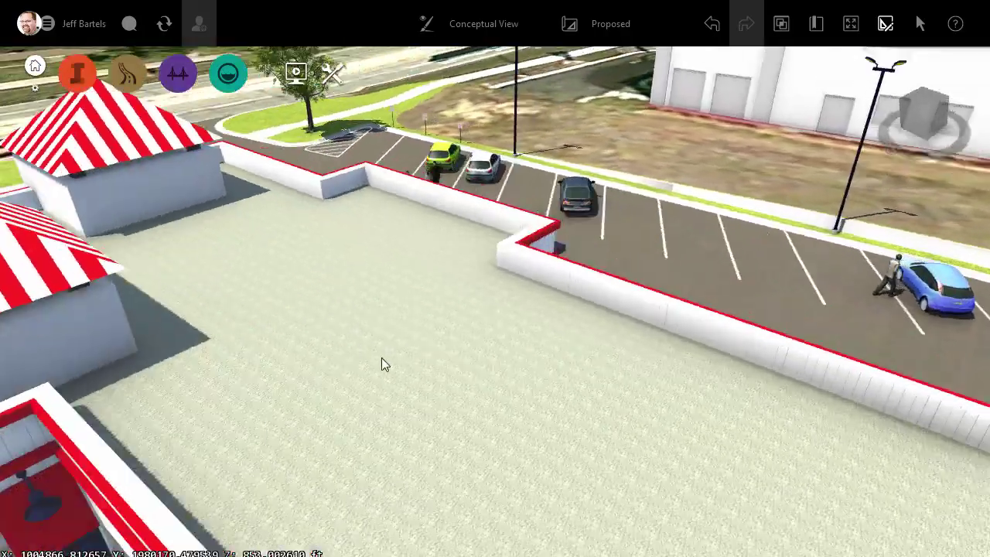
middle_click_drag(381, 365, 321, 300)
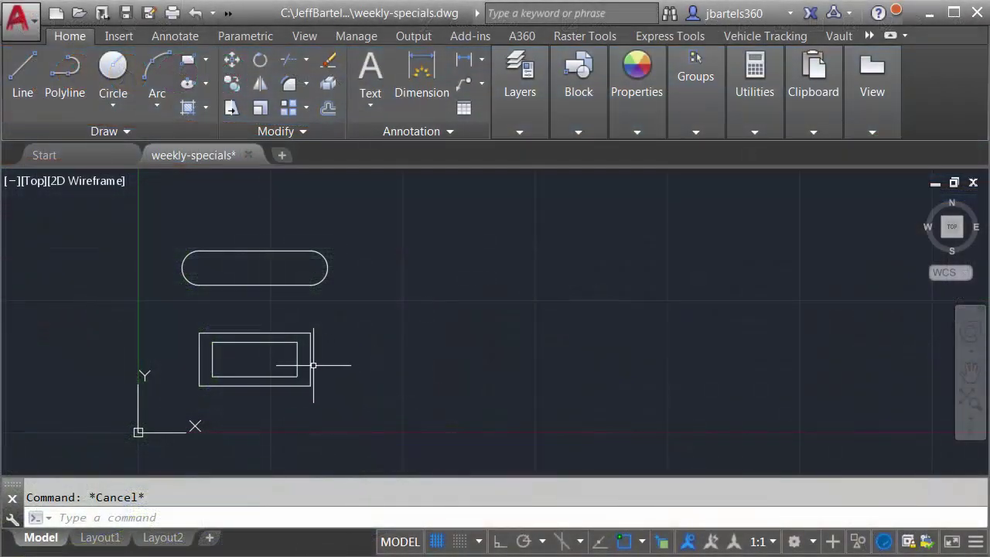
Check the drawing units settings and close them unchanged.
mouse_move(310, 363)
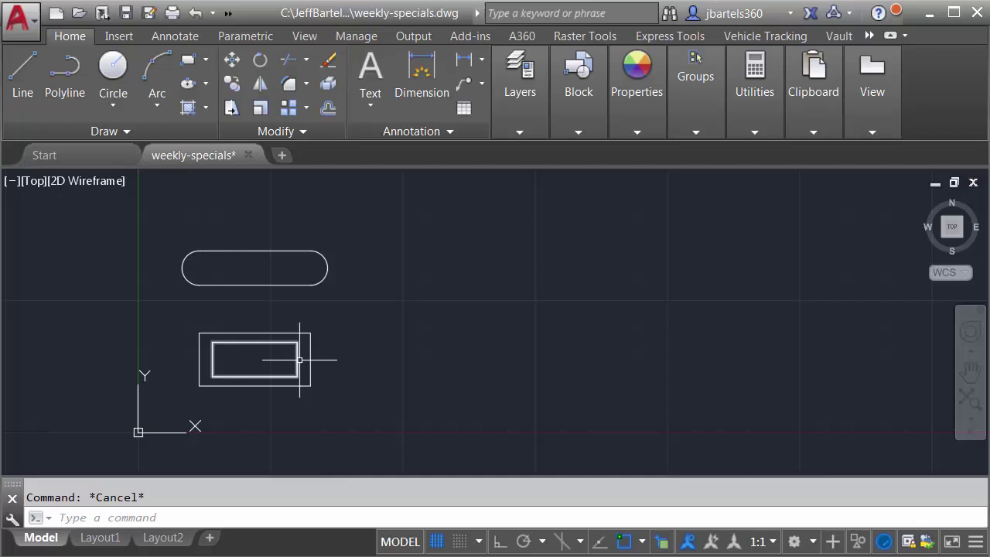
mouse_move(289, 285)
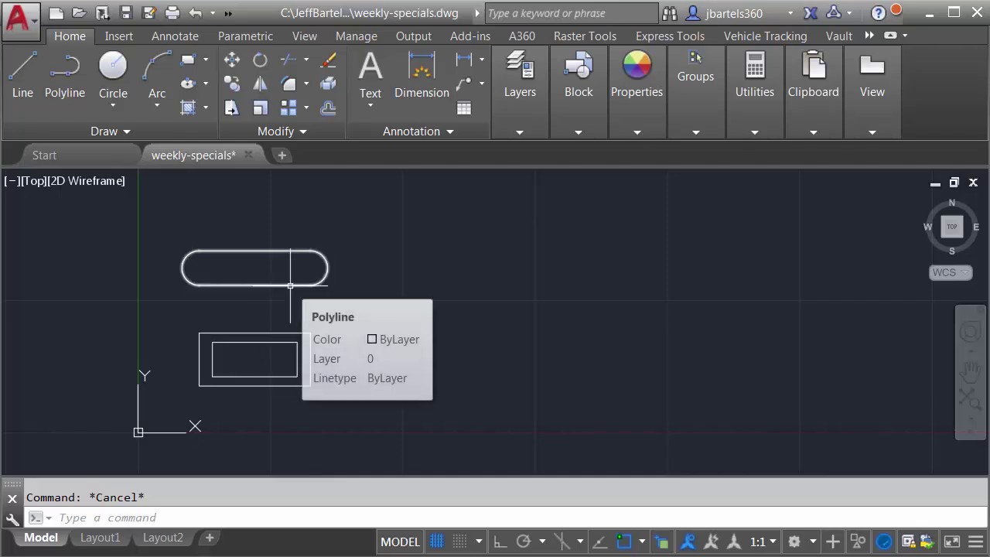
left_click(17, 16)
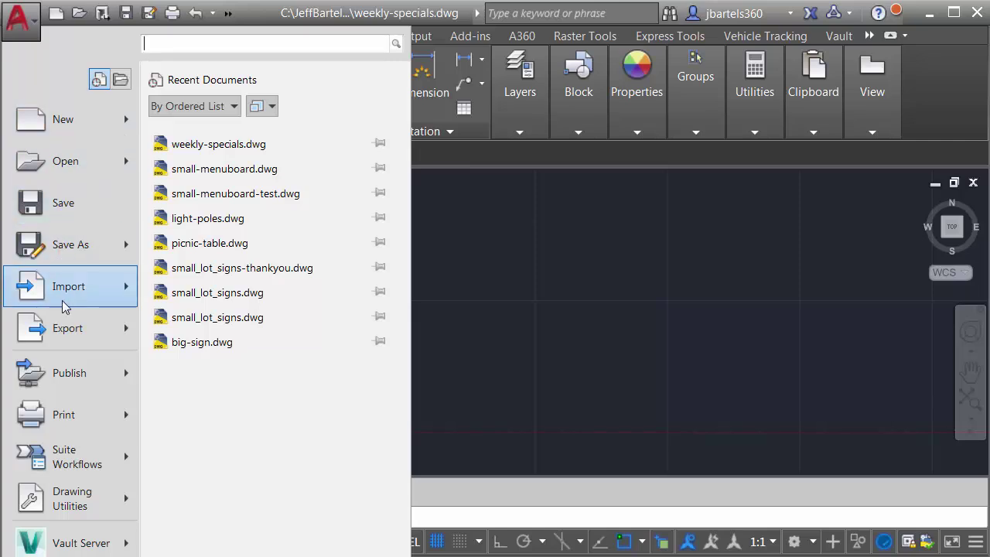
mouse_move(71, 500)
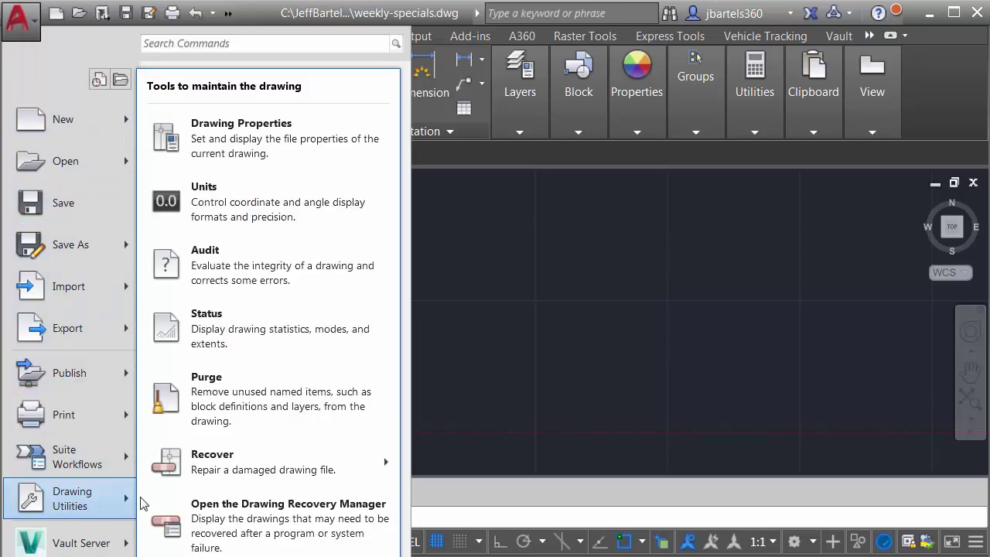
left_click(232, 201)
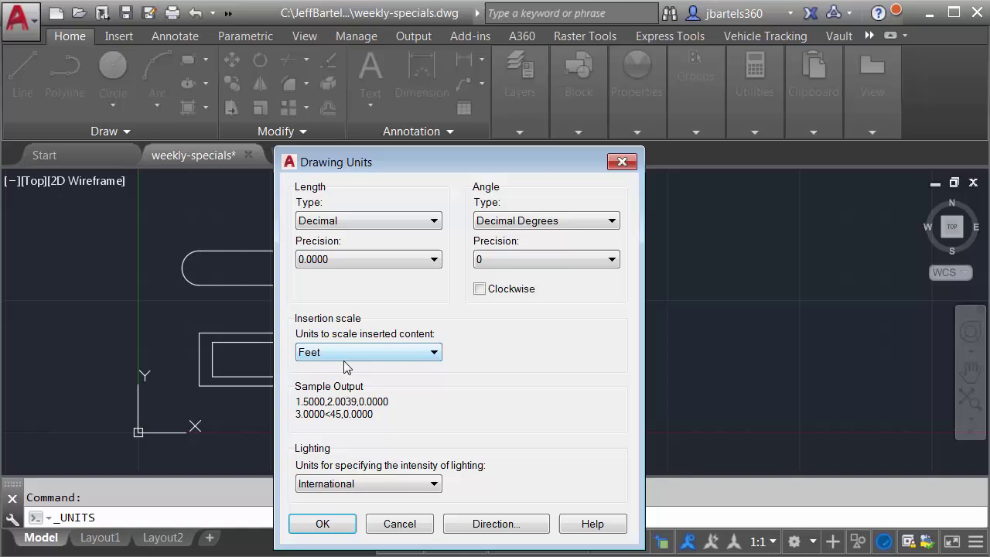
left_click(621, 163)
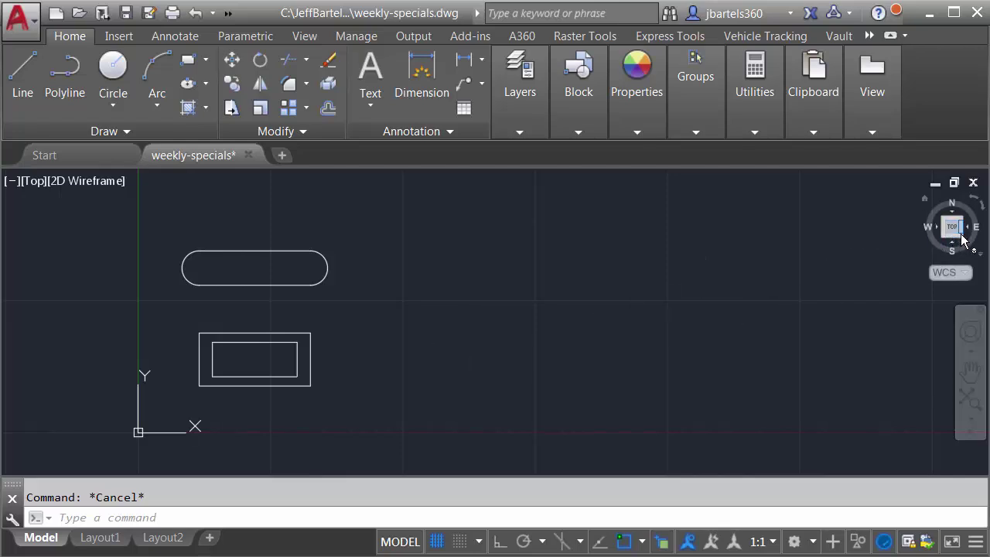
Show the drawing in SE Isometric view and switch to the 3D Modeling workspace.
left_click(962, 241)
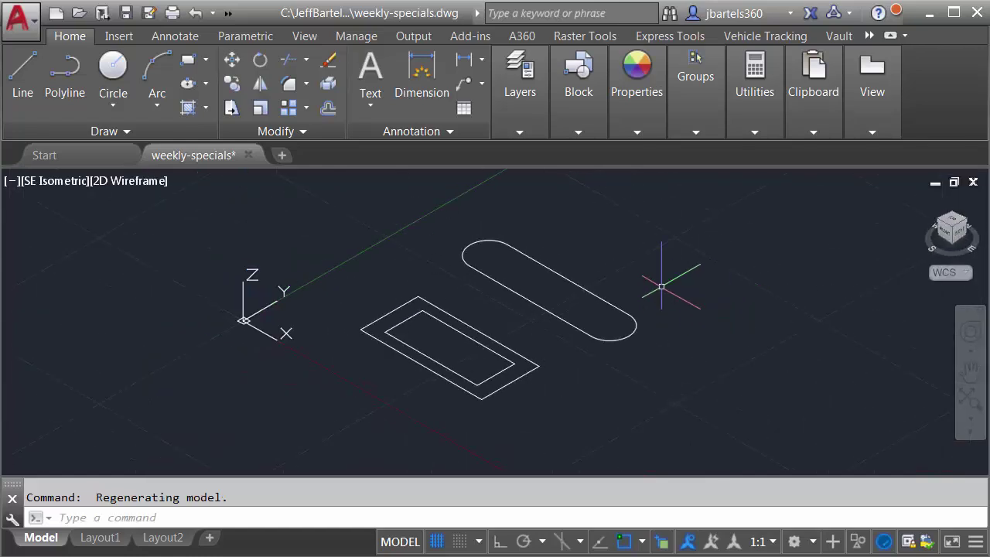
left_click(794, 542)
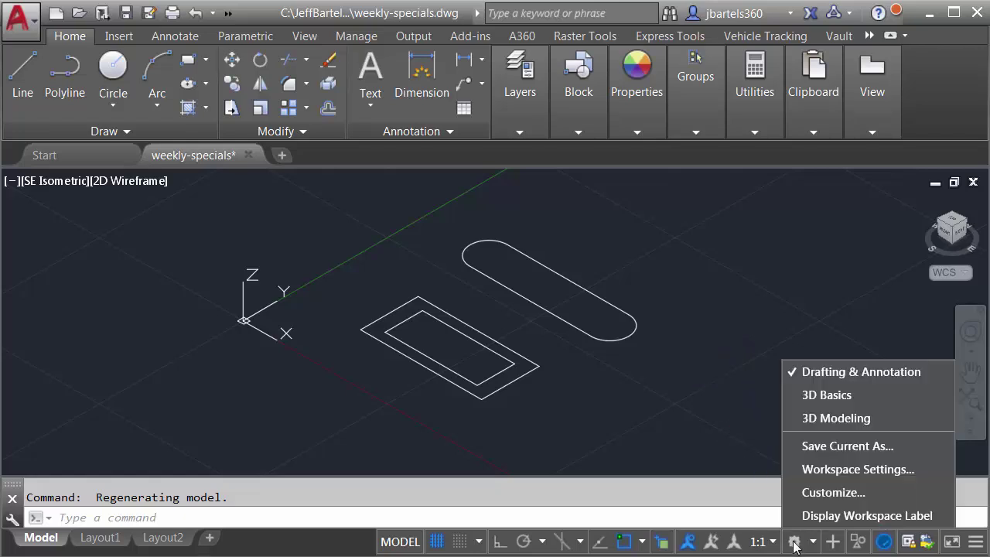
left_click(804, 417)
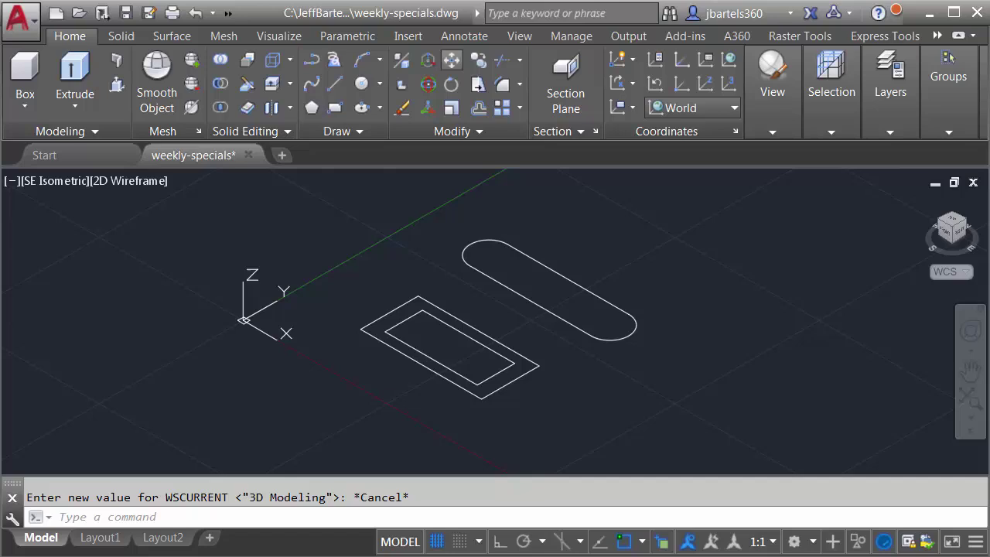
Move the inner rectangle 1.5 units straight up along Z from its corner, with Ortho on.
left_click(452, 59)
left_click(442, 321)
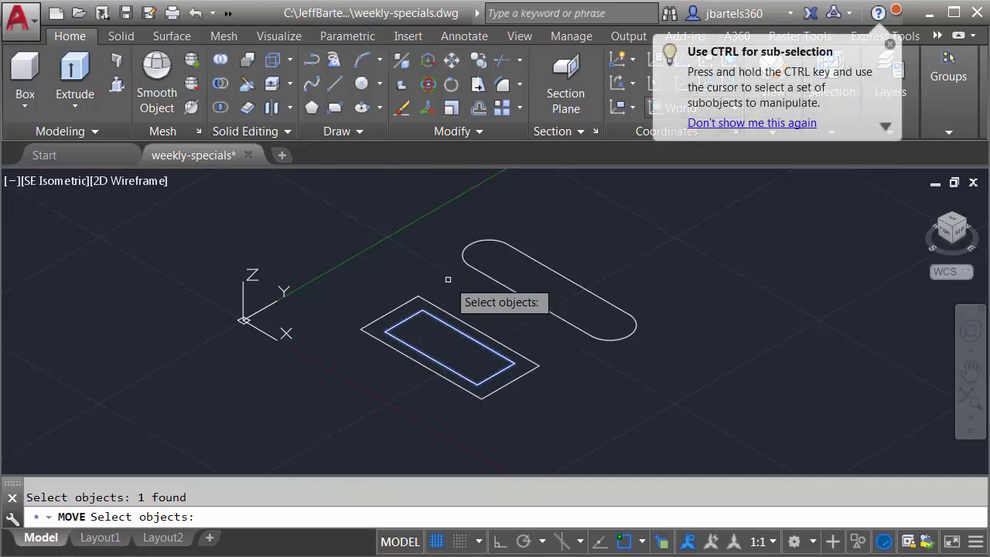
key("Return")
left_click(422, 311)
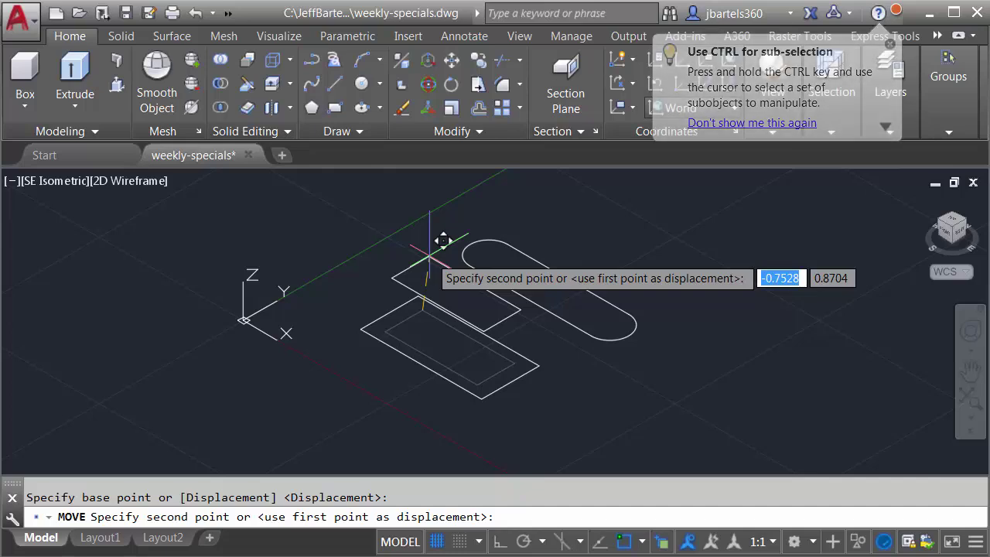
key("F8")
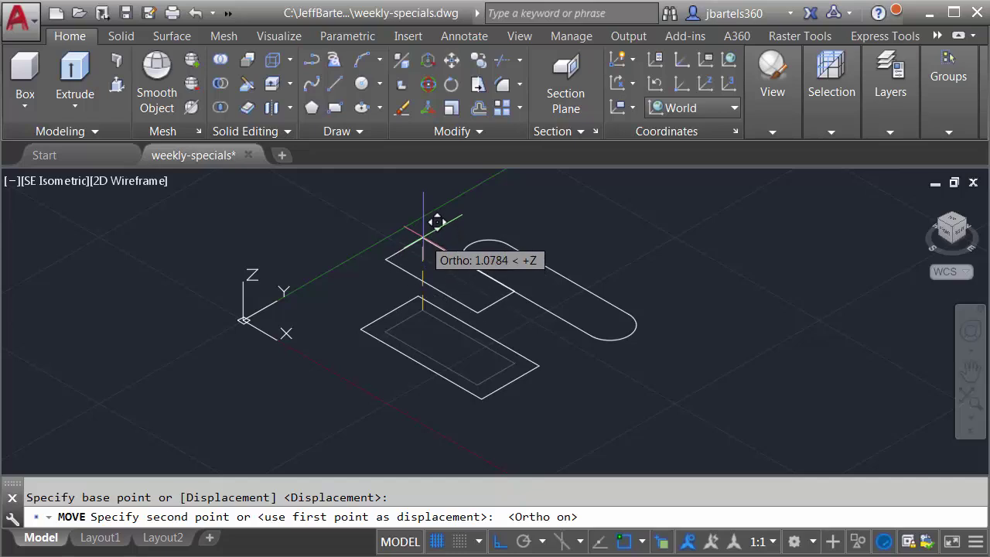
type("1.5")
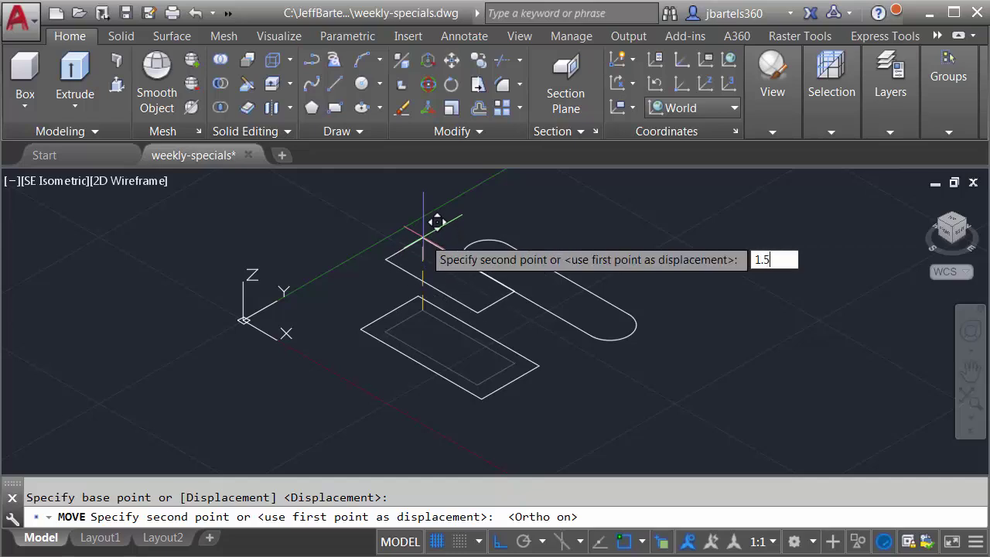
key("Return")
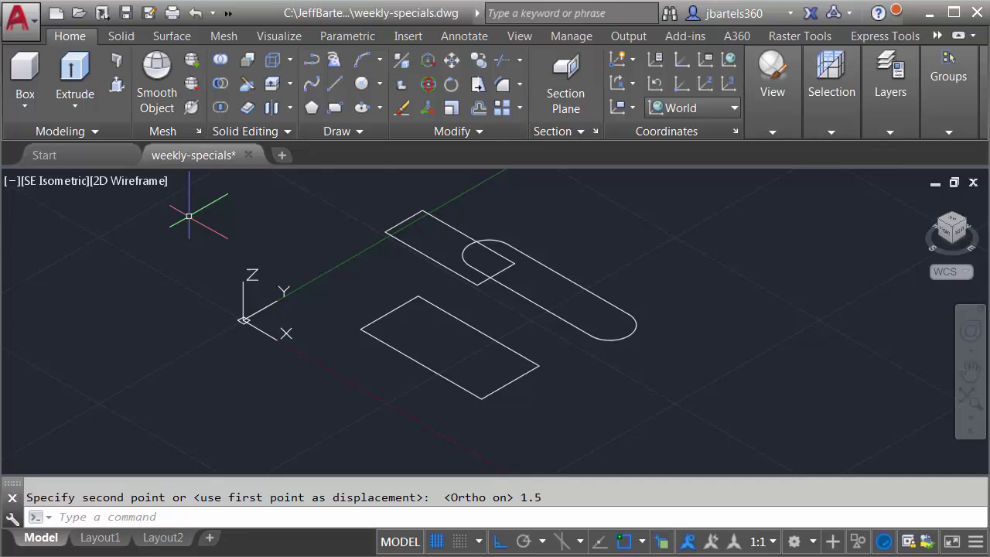
Loft the lower rectangle to the raised rectangle as cross sections only, forming a tapered solid.
left_click(72, 107)
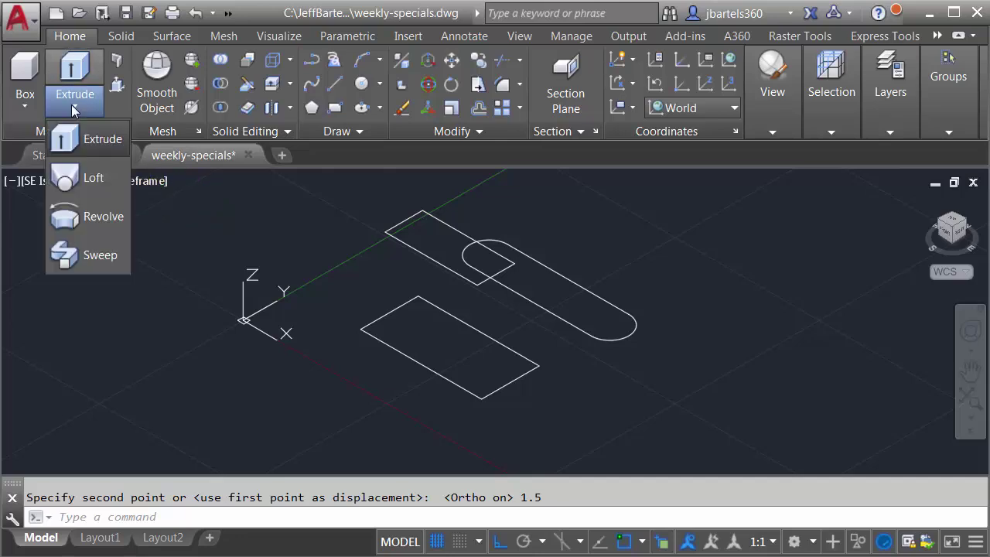
left_click(73, 179)
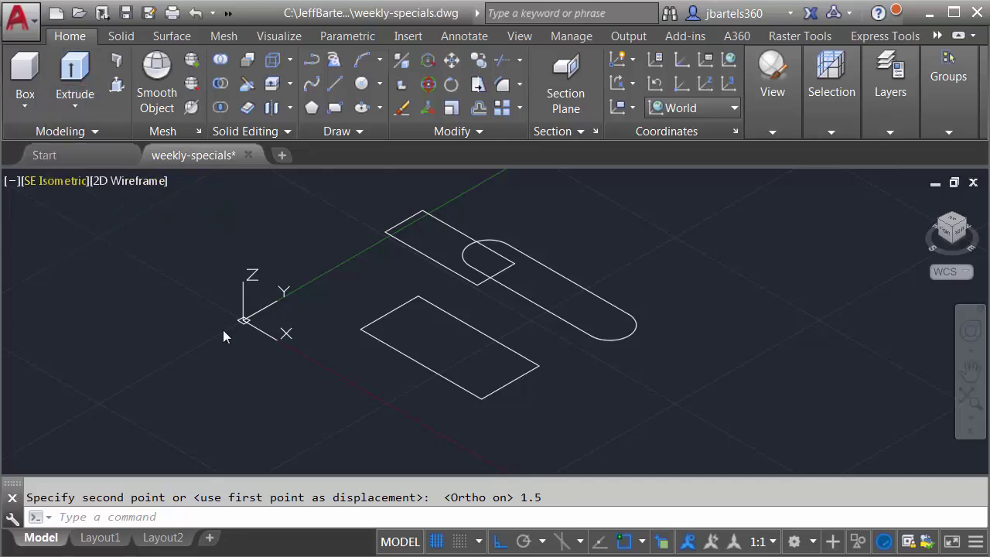
left_click(384, 345)
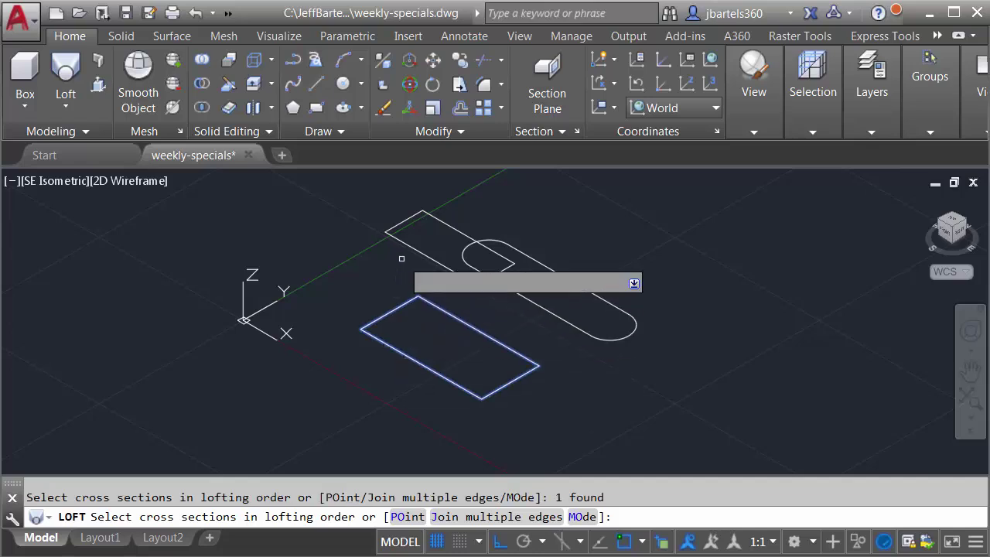
left_click(389, 234)
key("Return")
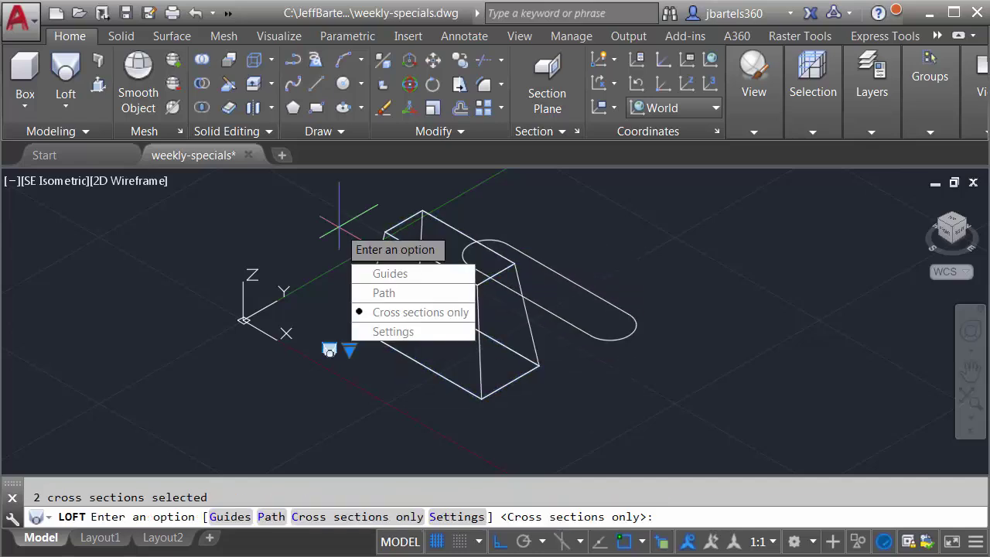
key("Return")
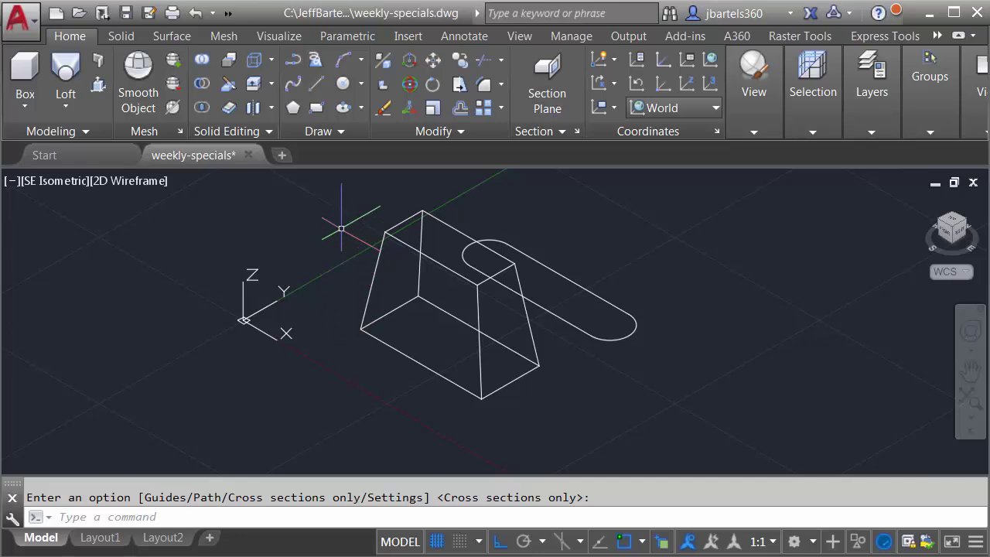
middle_click_drag(409, 284, 340, 313)
Apply the Conceptual visual style, then orbit and pan to frame the tapered solid.
left_click(138, 183)
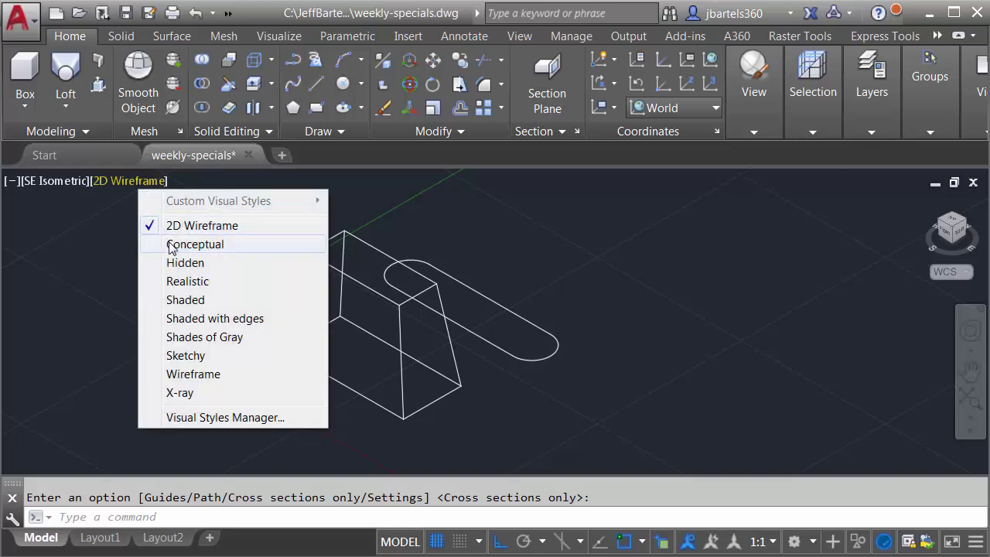
left_click(166, 244)
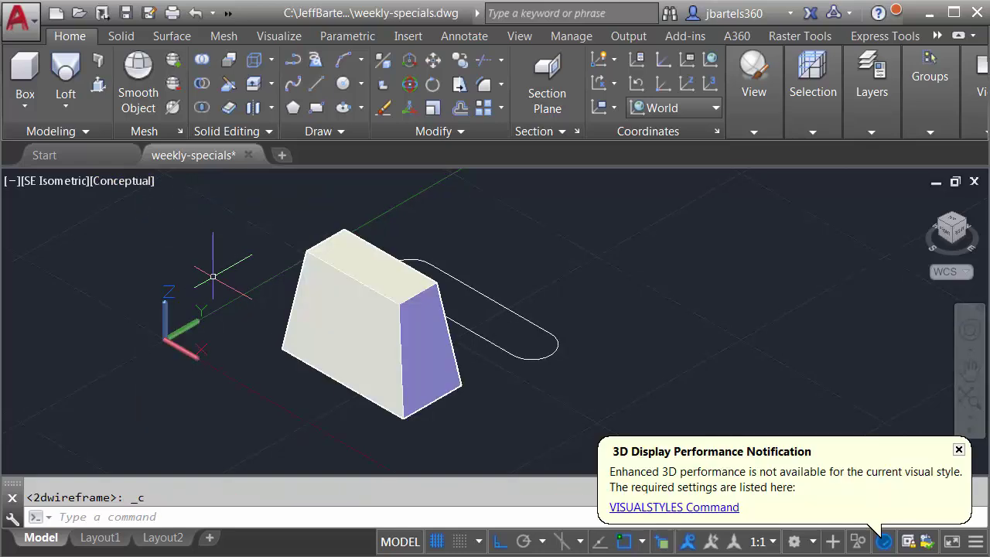
middle_click_drag(613, 312, 583, 307, "shift")
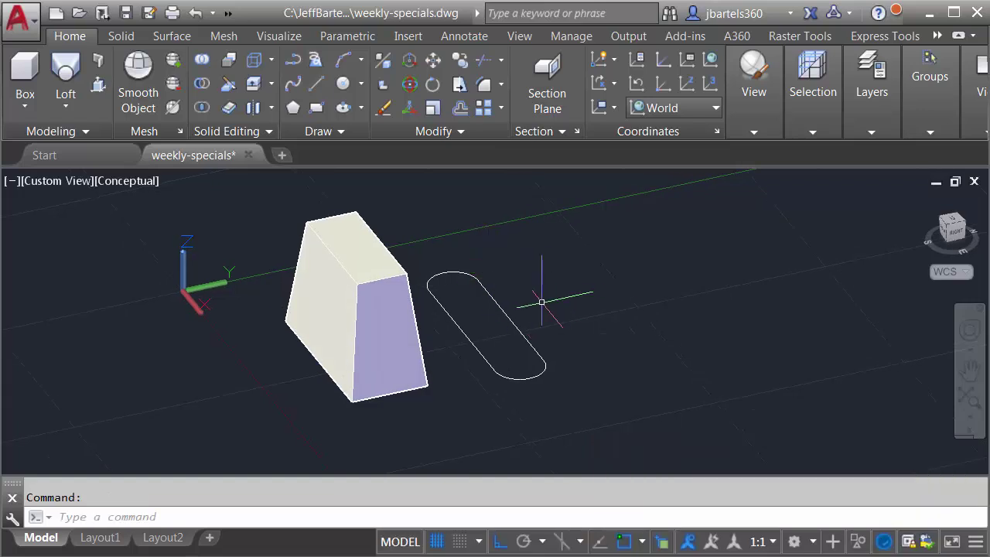
middle_click_drag(549, 298, 474, 337)
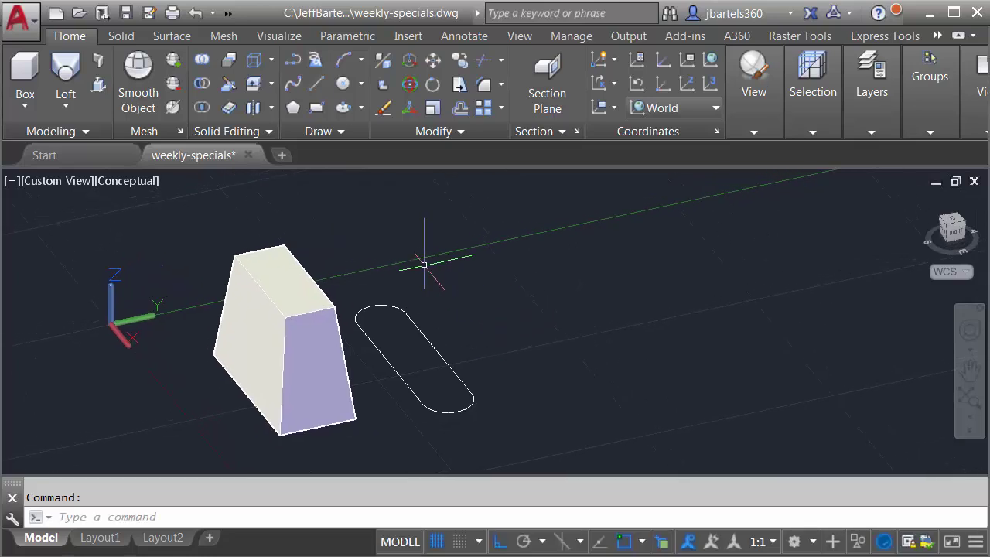
Extrude the rounded slot outline to a height of 5.5 and reframe both solids.
left_click(66, 104)
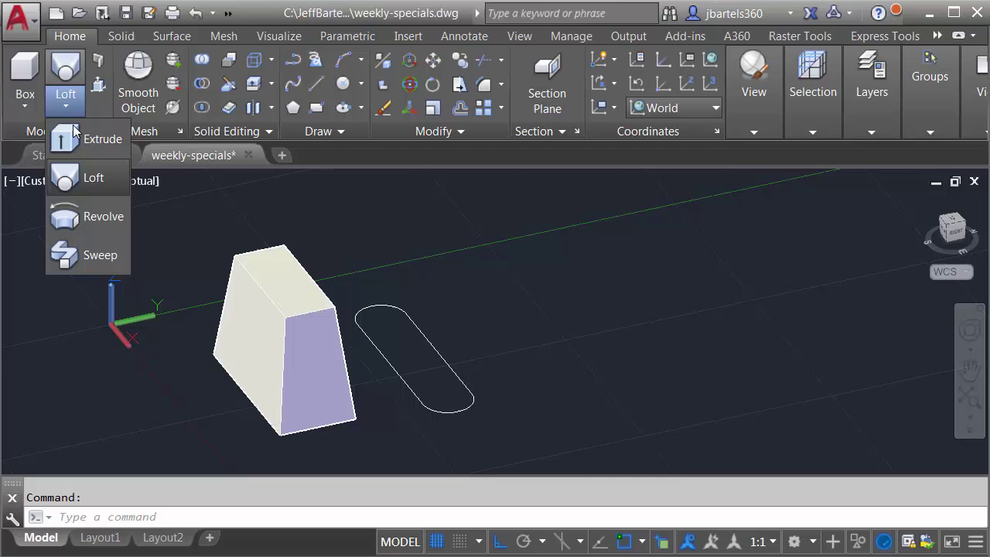
left_click(79, 139)
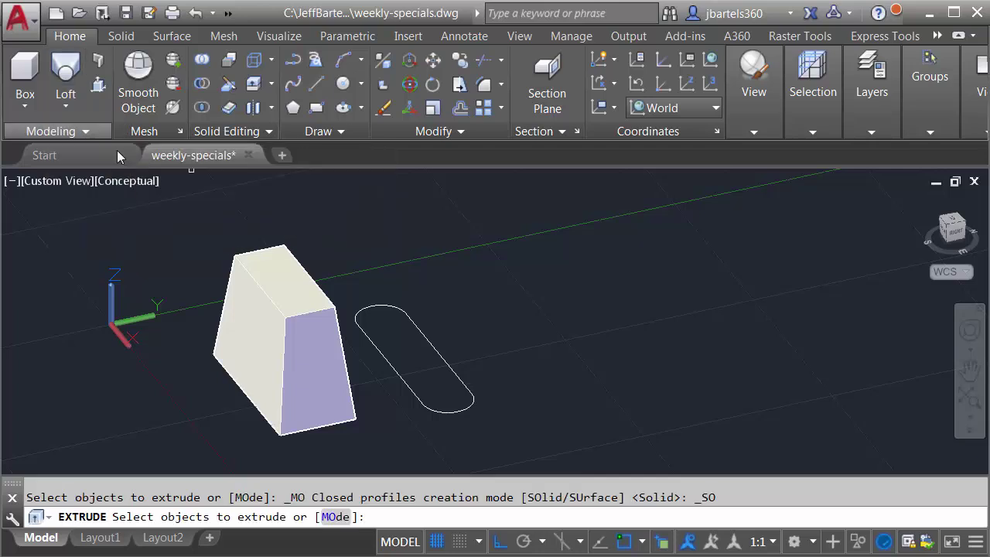
left_click(412, 308)
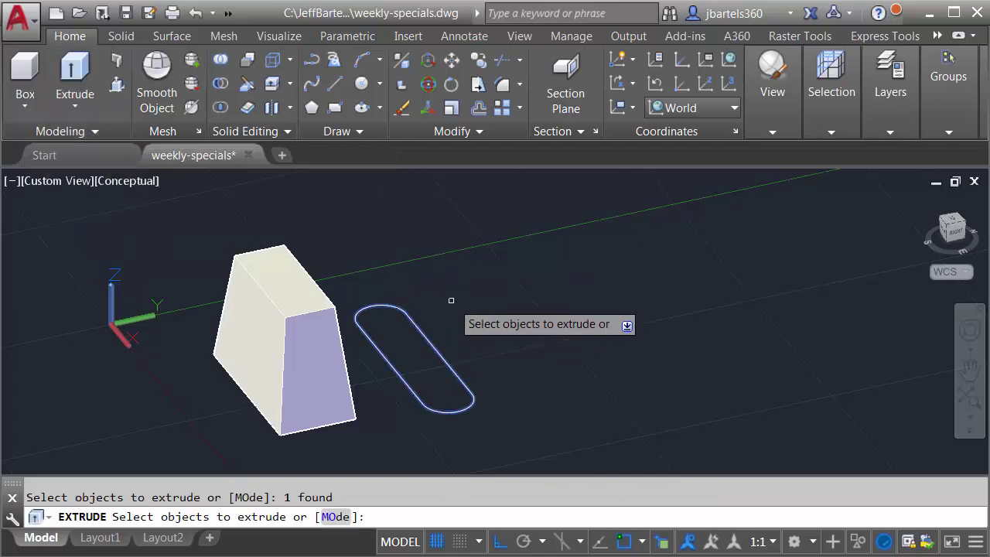
key("Return")
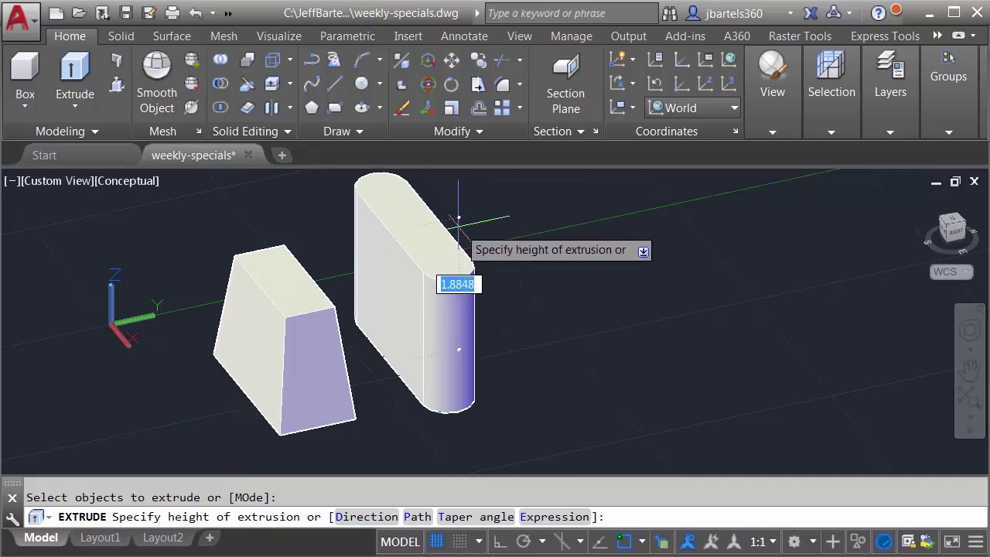
type("5.5")
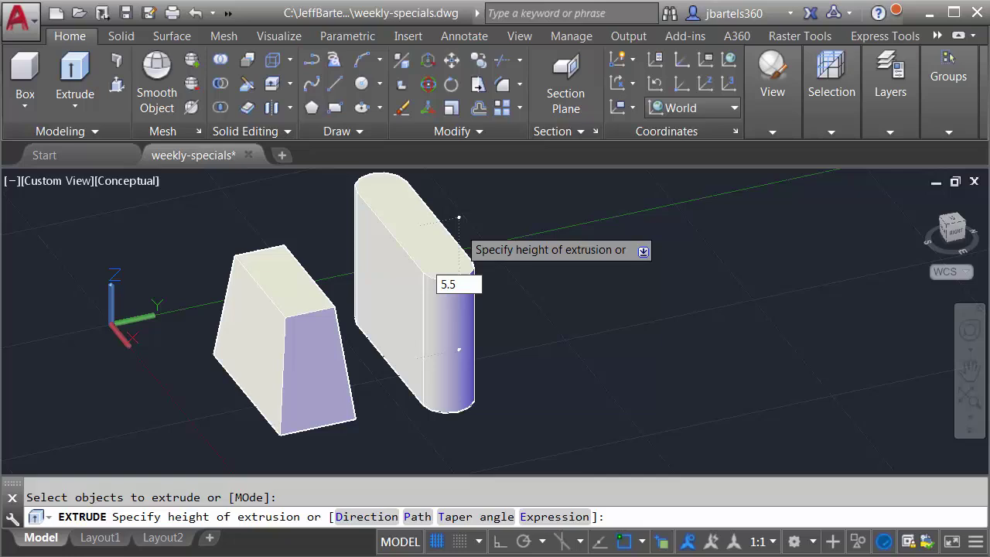
key("Return")
scroll(472, 256, "down", 5)
middle_click_drag(482, 258, 460, 335)
key("Escape")
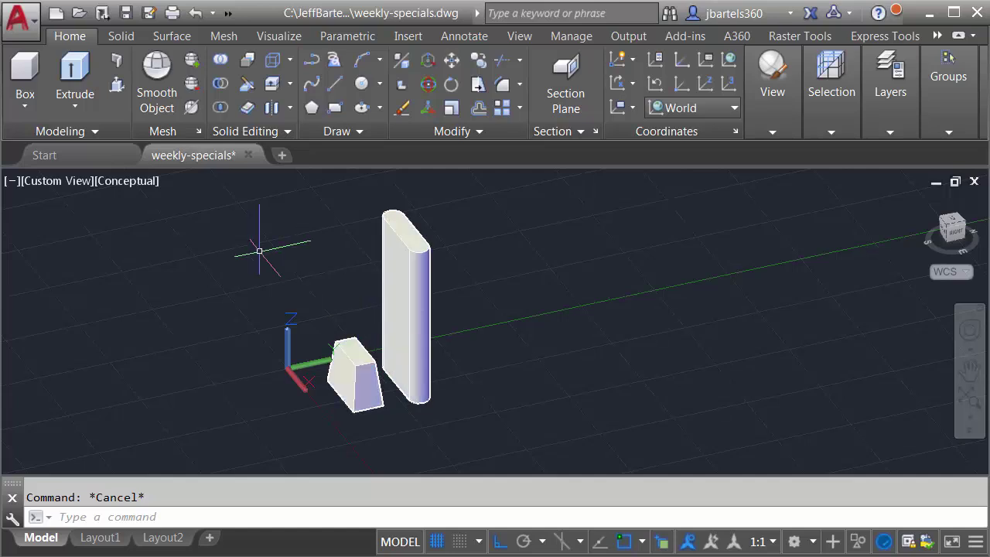
Switch the viewport to 2D Wireframe and zoom in toward the solids.
left_click(132, 182)
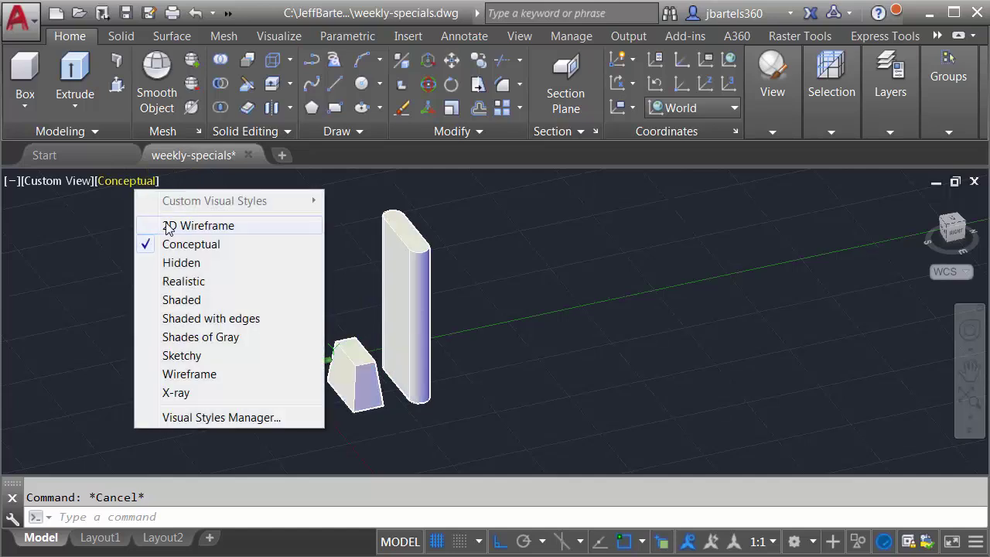
left_click(170, 226)
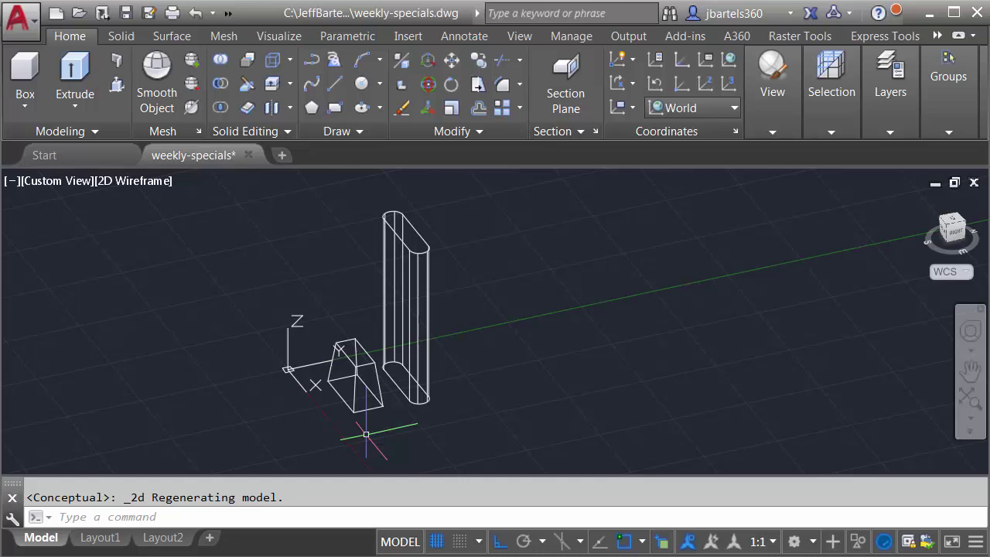
scroll(387, 437, "up", 4)
middle_click_drag(389, 431, 411, 443)
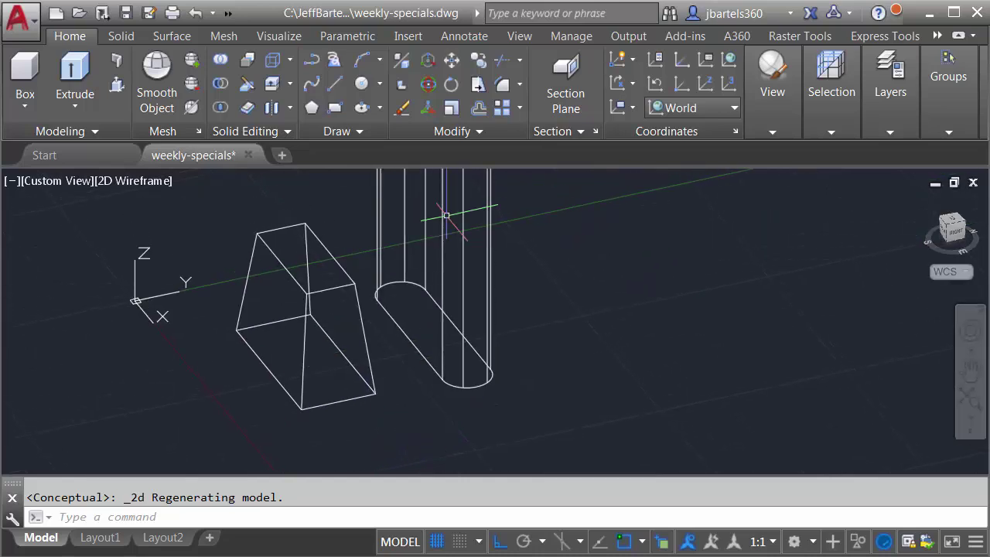
Move the tall slot solid from its base midpoint to the midpoint between the block's top corners.
left_click(454, 62)
left_click(488, 194)
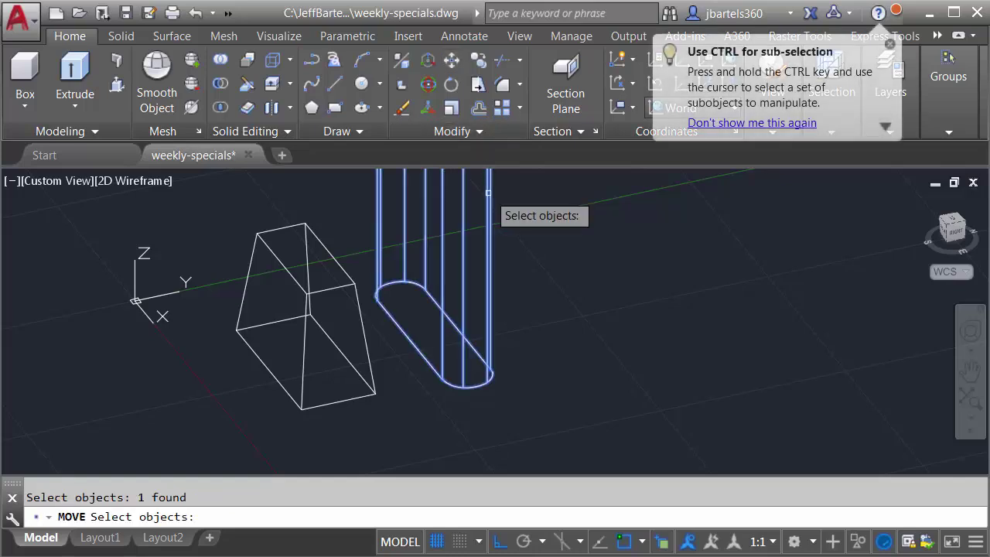
key("Return")
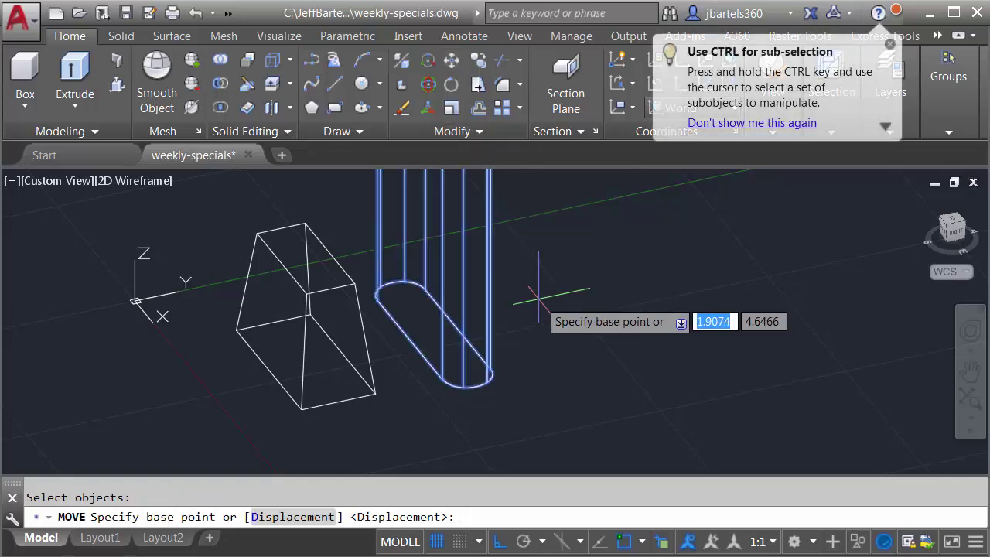
right_click(537, 291, "shift")
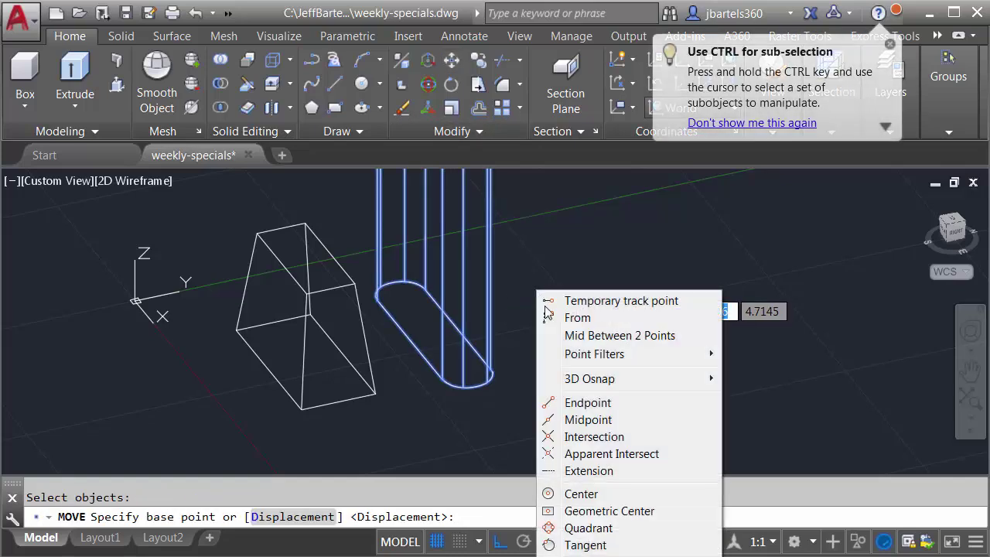
left_click(572, 337)
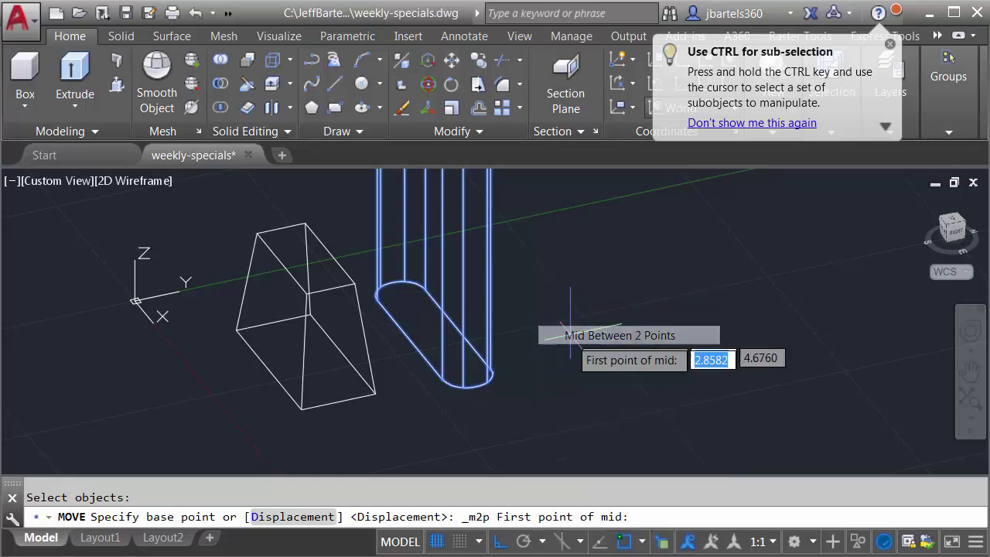
left_click(466, 374)
left_click(399, 293)
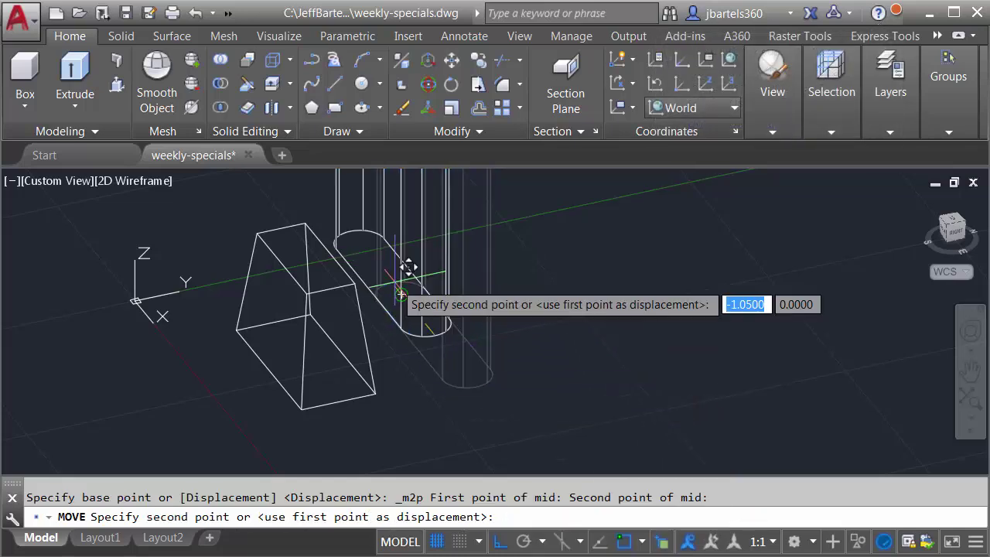
right_click(394, 270, "shift")
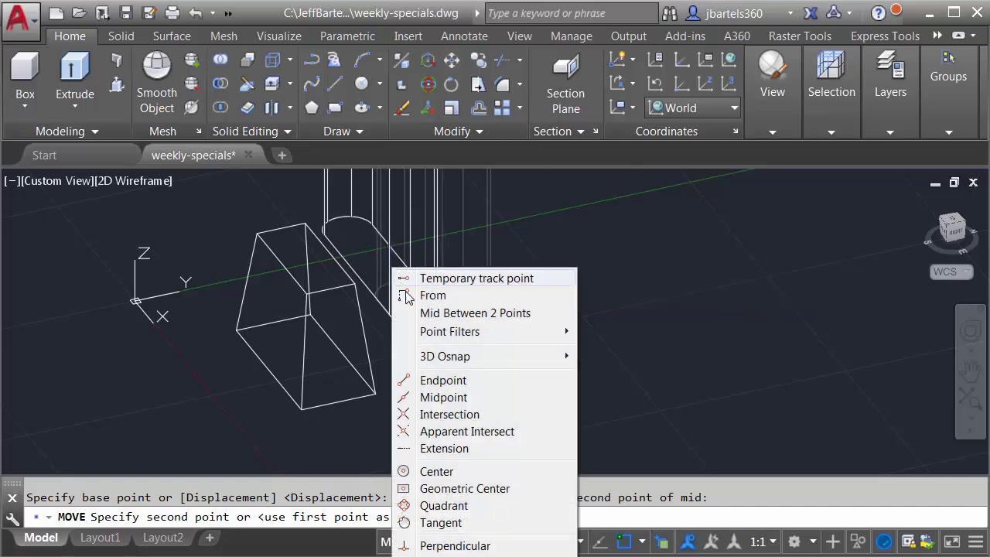
left_click(421, 312)
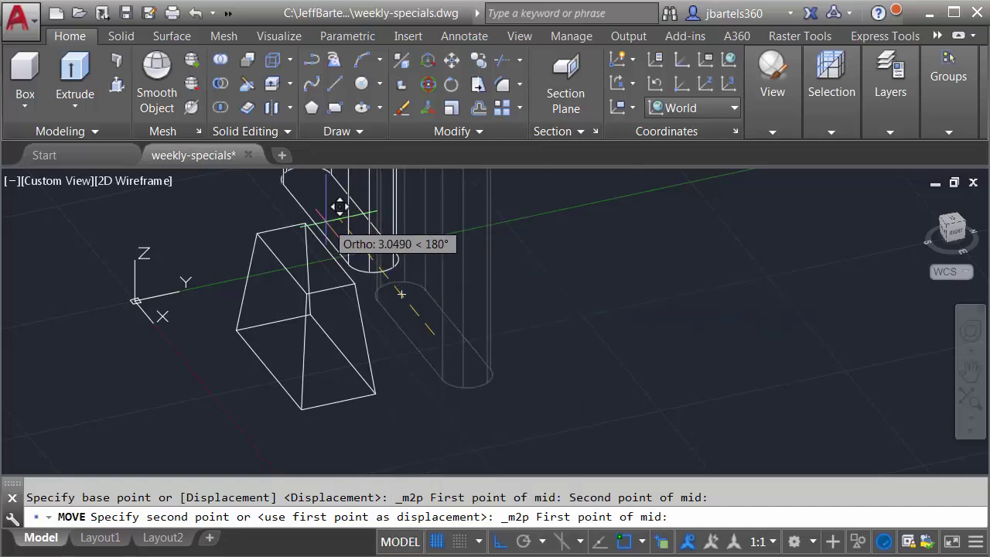
left_click(320, 207)
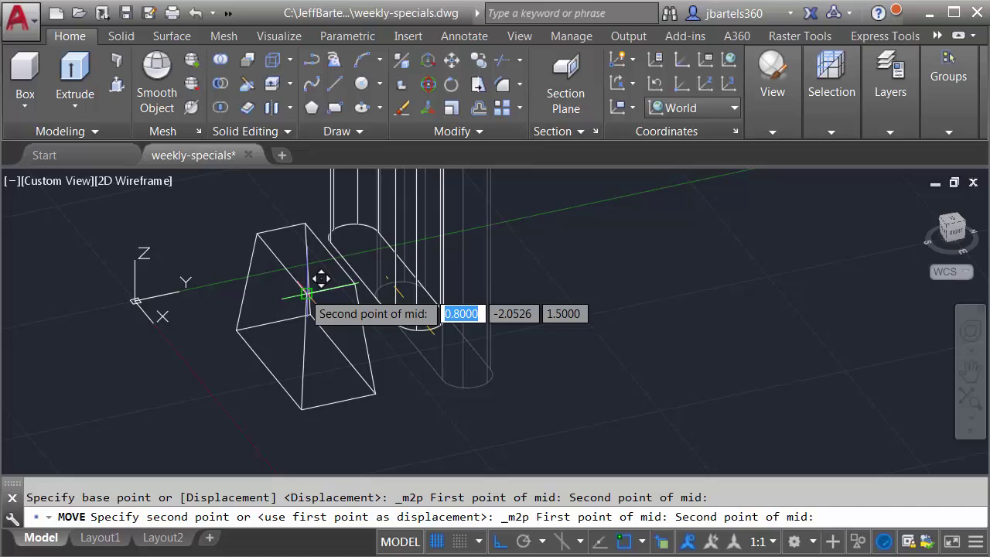
left_click(306, 294)
scroll(413, 314, "down", 4)
middle_click_drag(424, 280, 429, 356)
Restore Conceptual shading and orbit so the sign's broad face points toward the viewer.
left_click(153, 179)
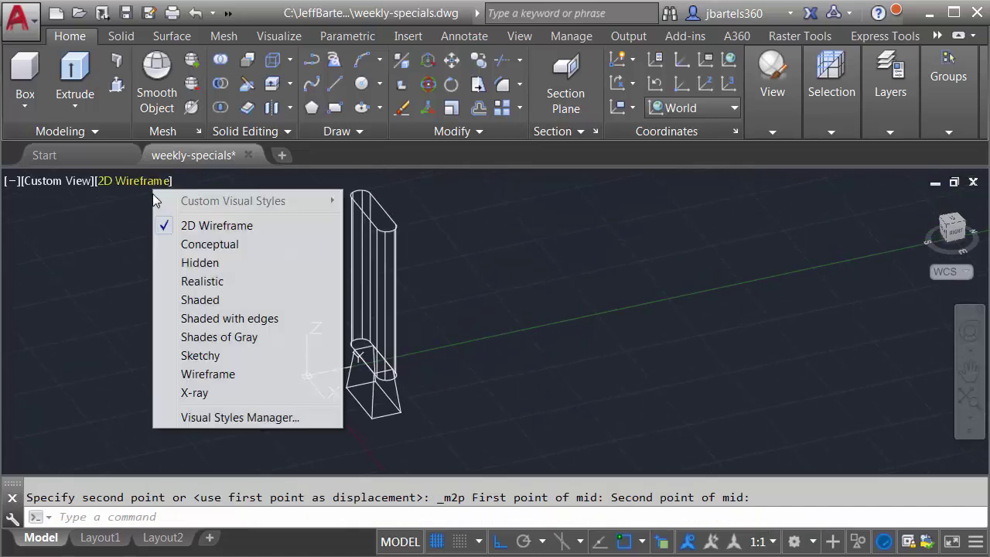
left_click(193, 243)
middle_click_drag(433, 355, 453, 336, "shift")
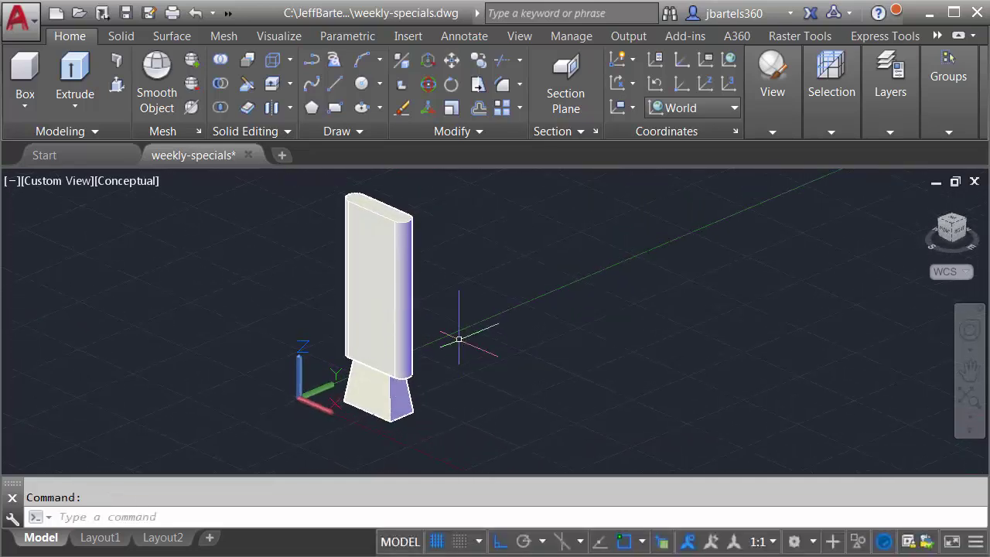
scroll(336, 259, "up", 3)
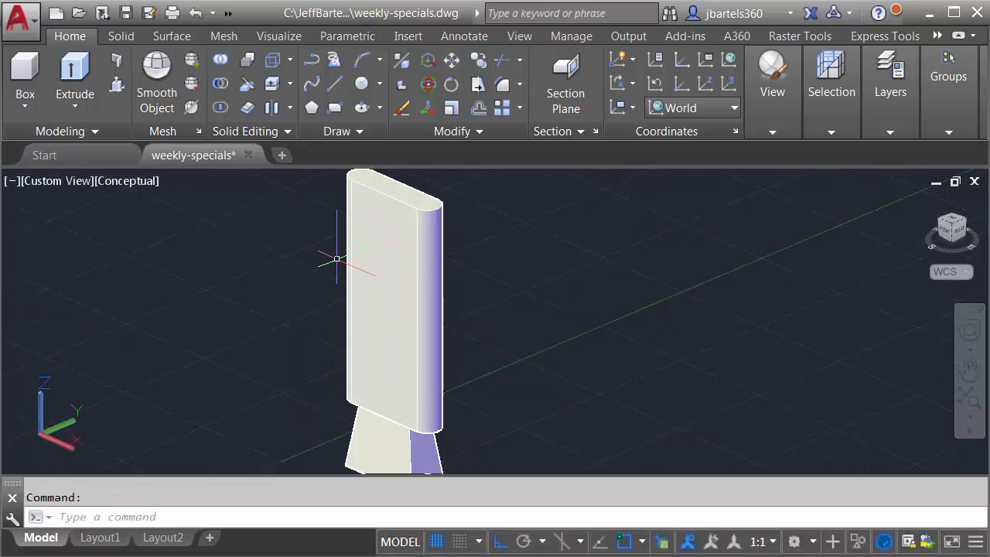
Define a 3-point UCS with origin at the face's lower-left corner and X along its bottom edge.
left_click(682, 64)
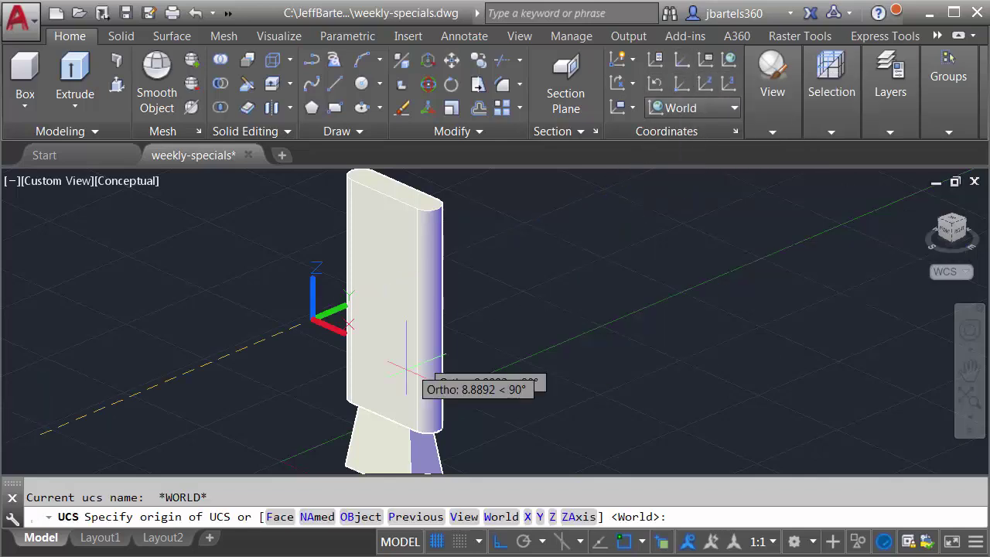
scroll(366, 377, "up", 5)
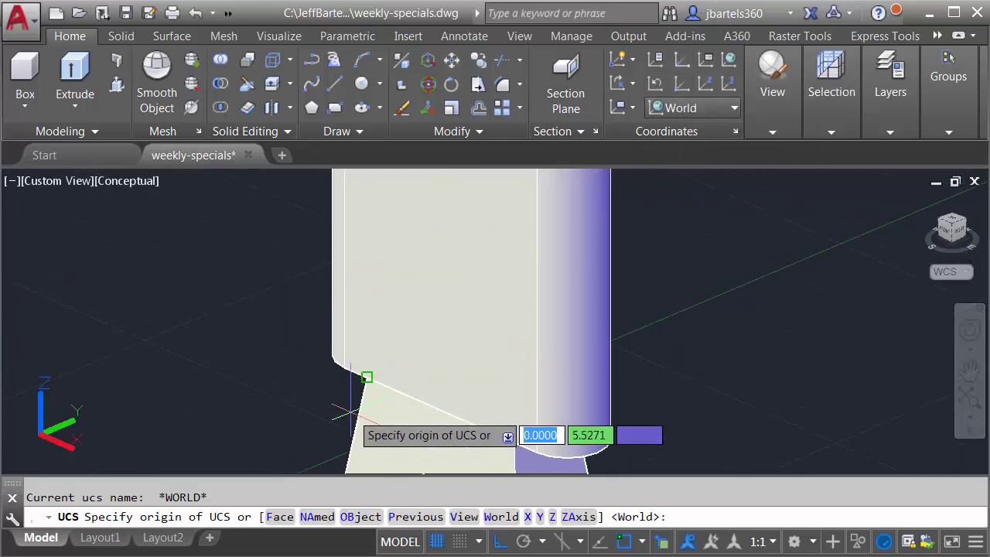
left_click(345, 367)
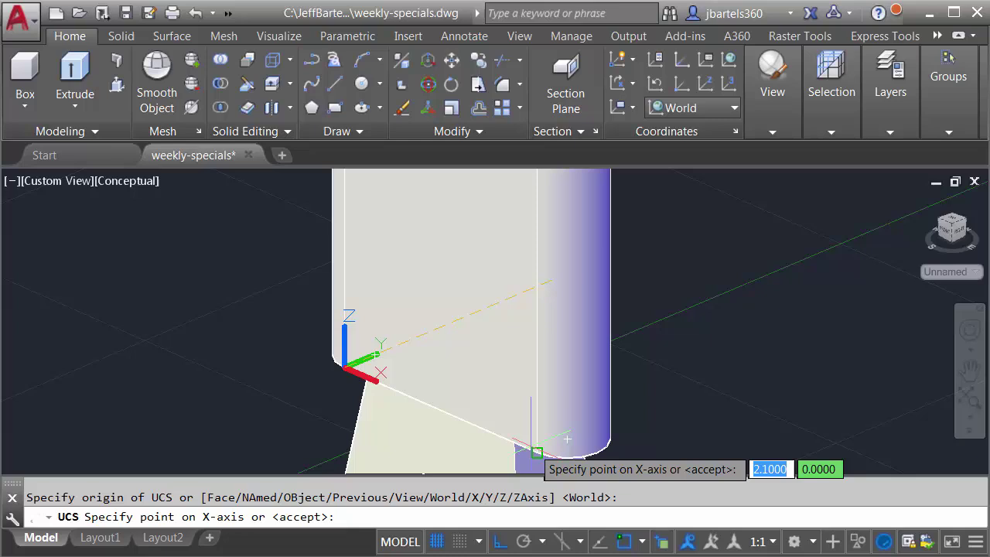
left_click(536, 451)
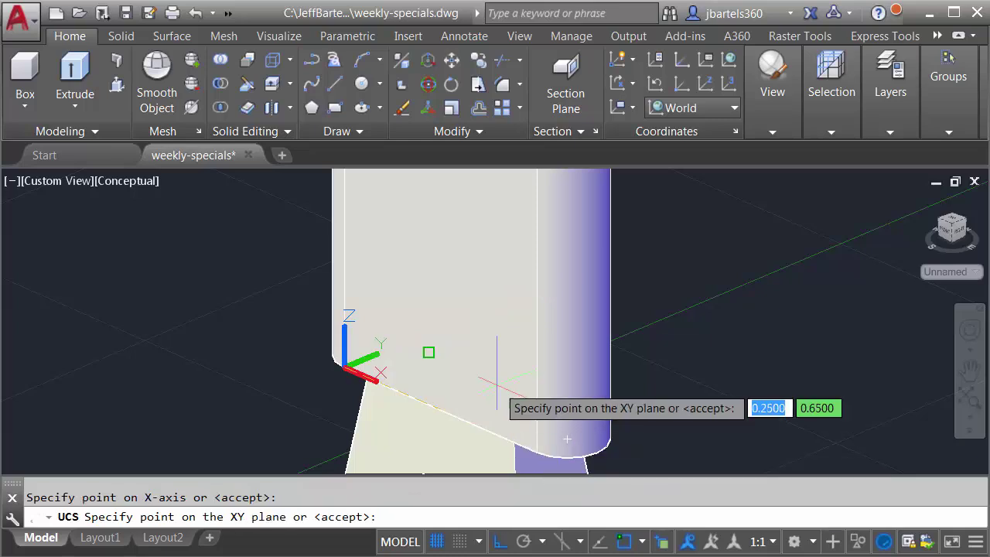
middle_click_drag(499, 384, 468, 428, "shift")
scroll(438, 267, "up", 2)
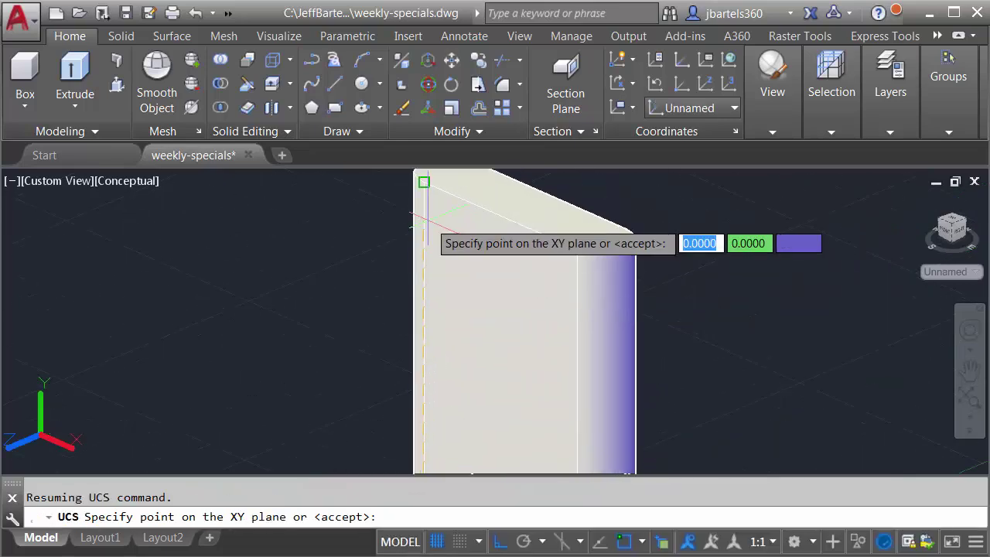
key("Return")
scroll(351, 280, "down", 4)
middle_click_drag(380, 308, 524, 367, "shift")
key("Return")
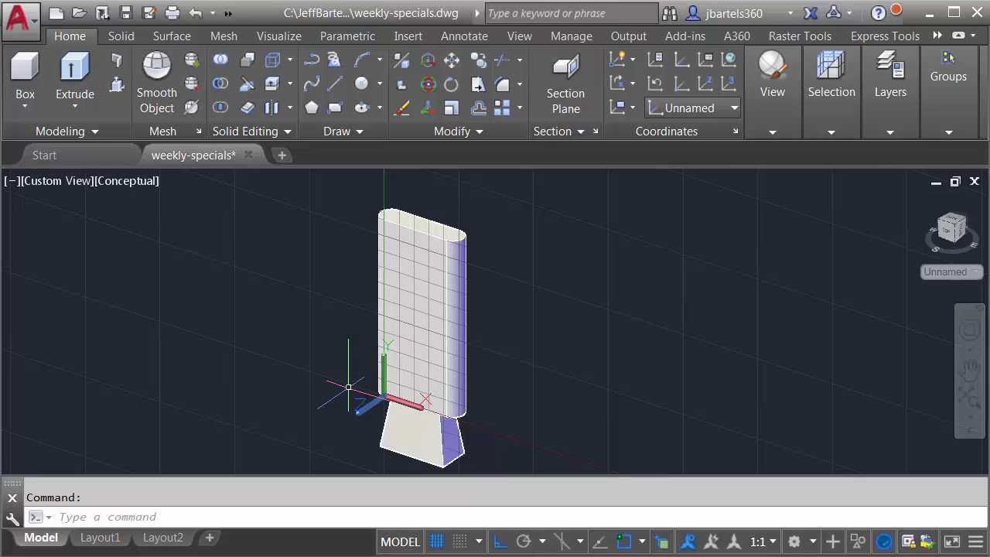
scroll(344, 390, "up", 2)
middle_click_drag(340, 391, 318, 424, "shift")
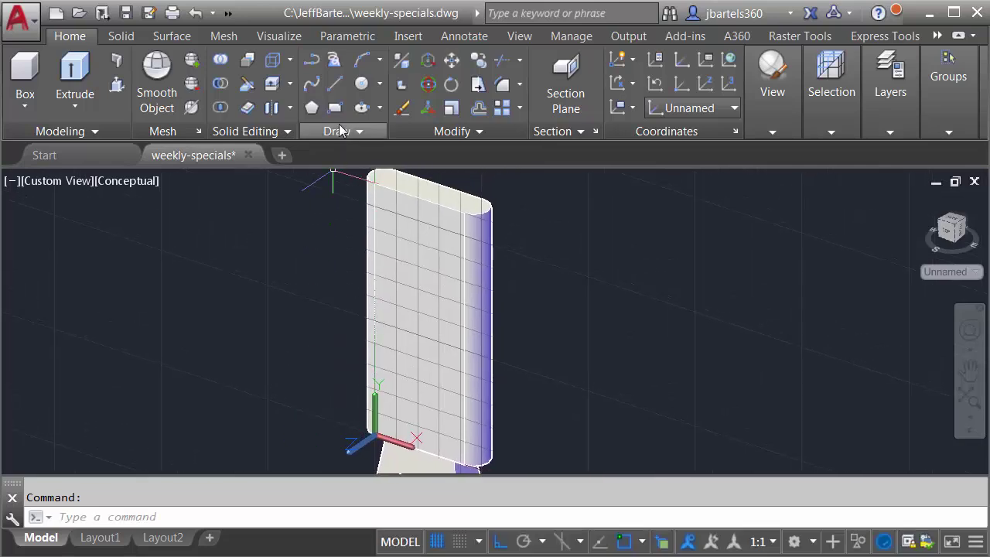
left_click(335, 108)
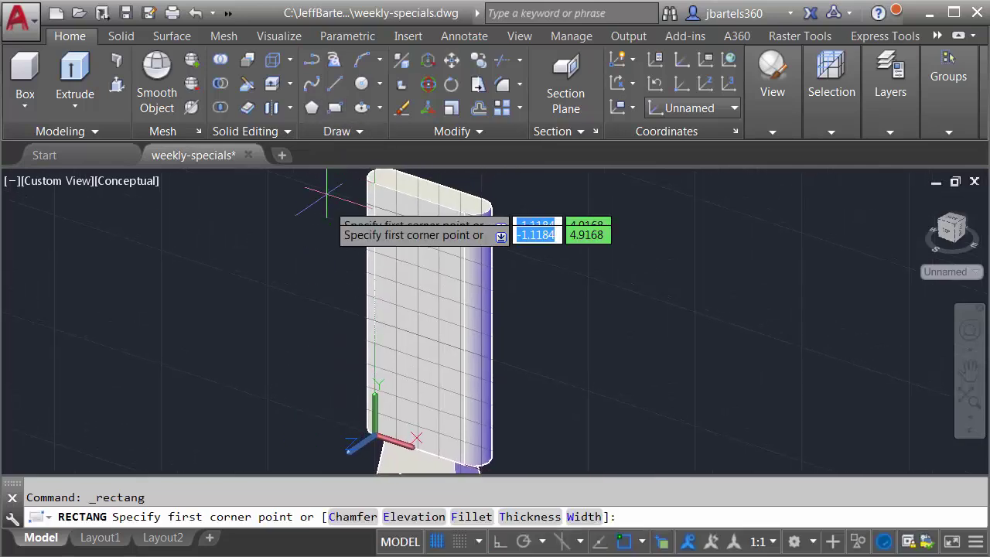
left_click(377, 431)
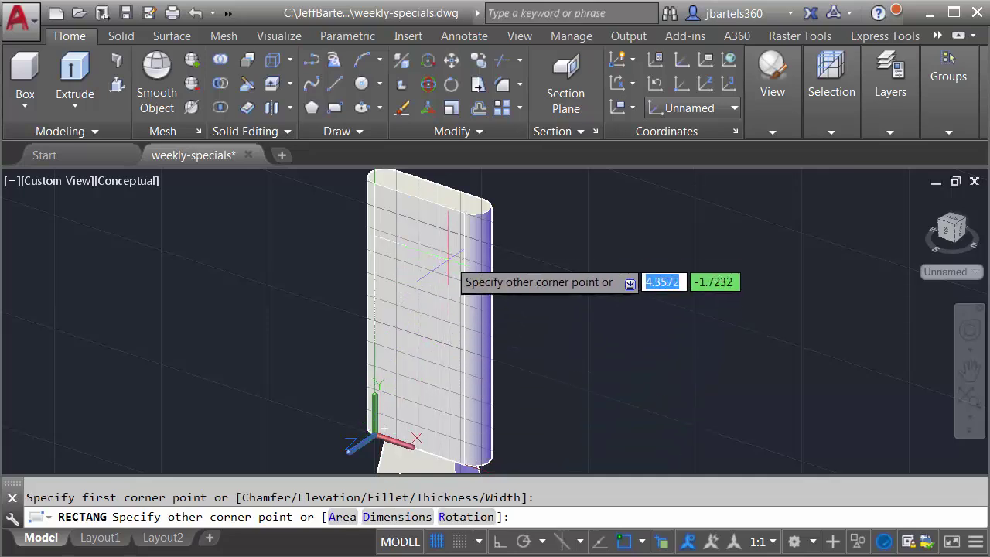
key("Escape")
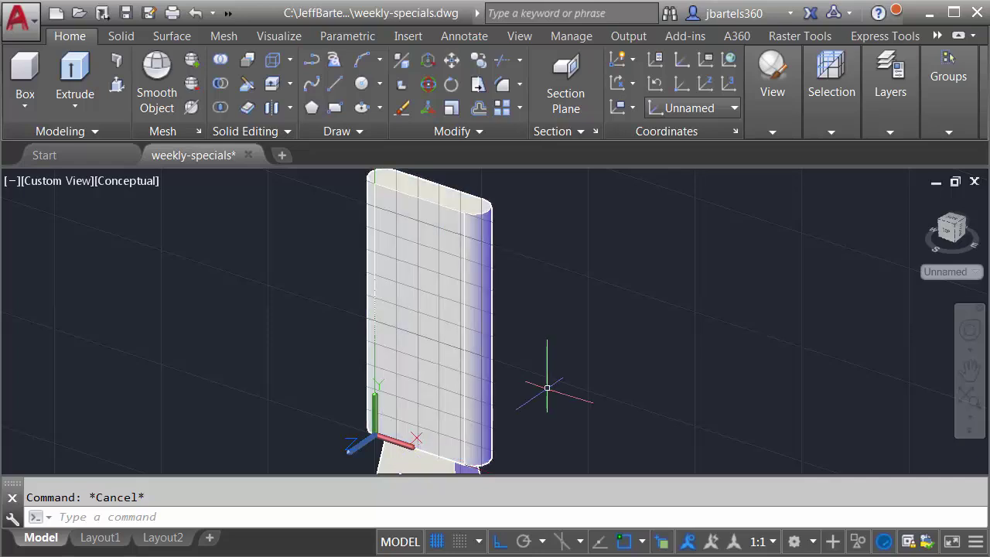
Explode the last-created object, the sign column, using the L (Last) selection option.
left_click(478, 132)
left_click(455, 150)
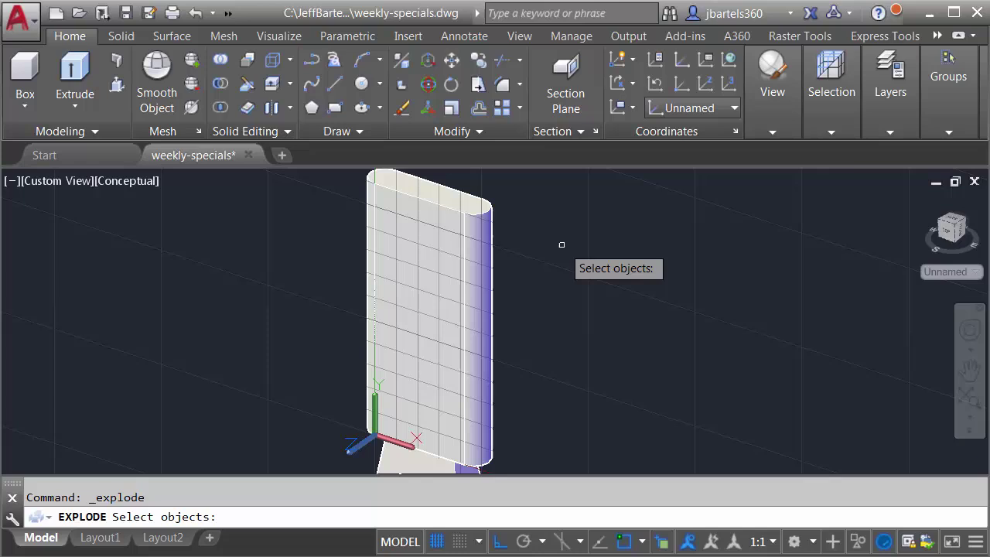
type("L")
key("Return")
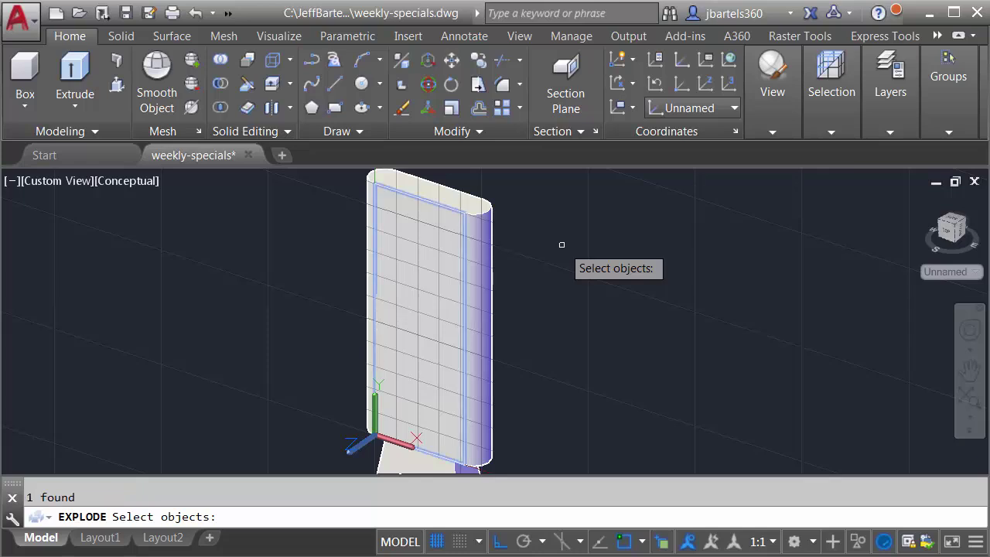
key("Return")
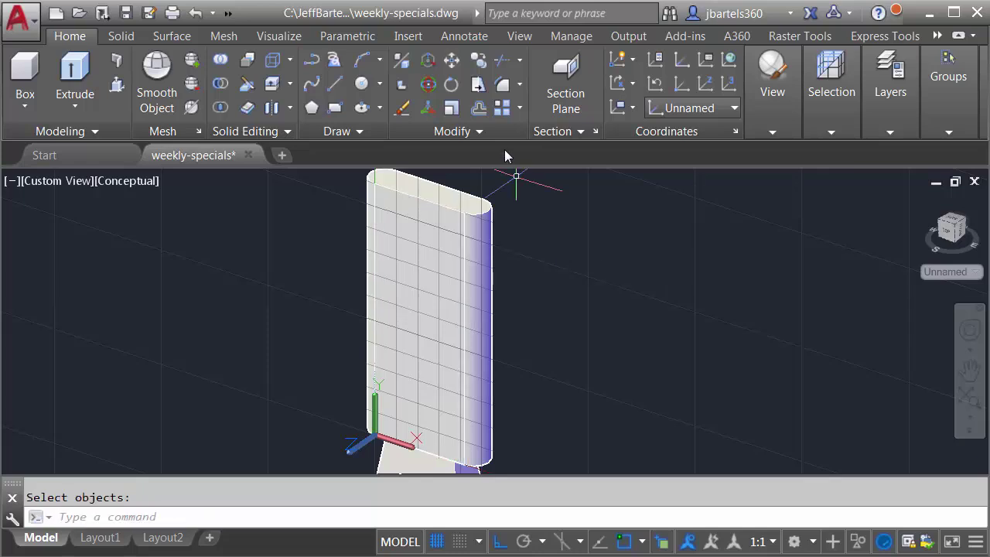
Offset the sign face's top and bottom edge lines 0.25 toward the inside of the face.
left_click(480, 108)
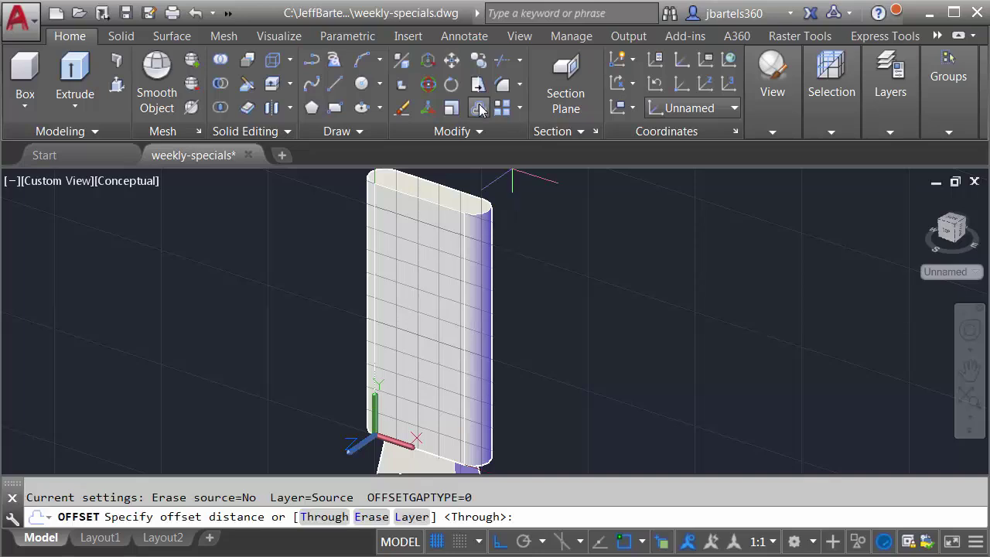
type(".25")
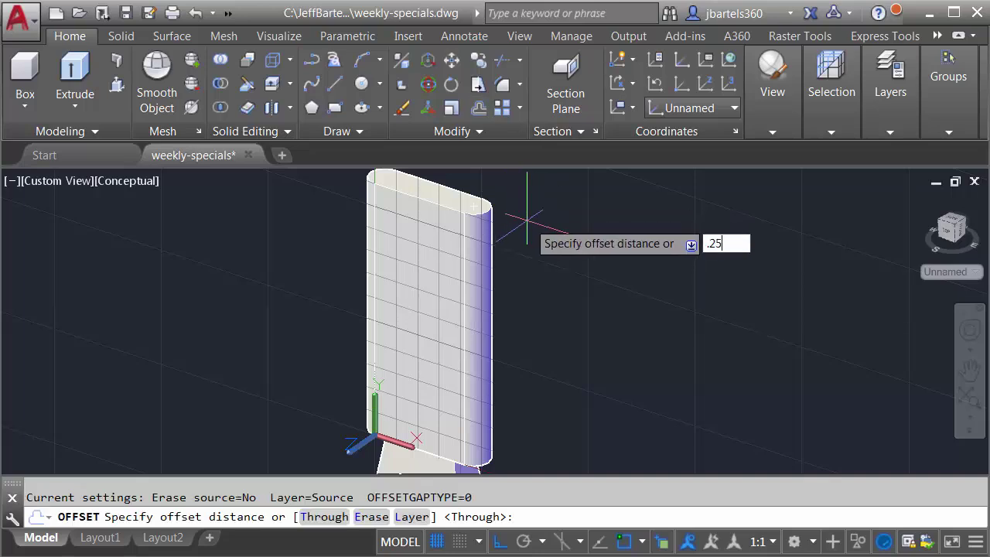
key("Return")
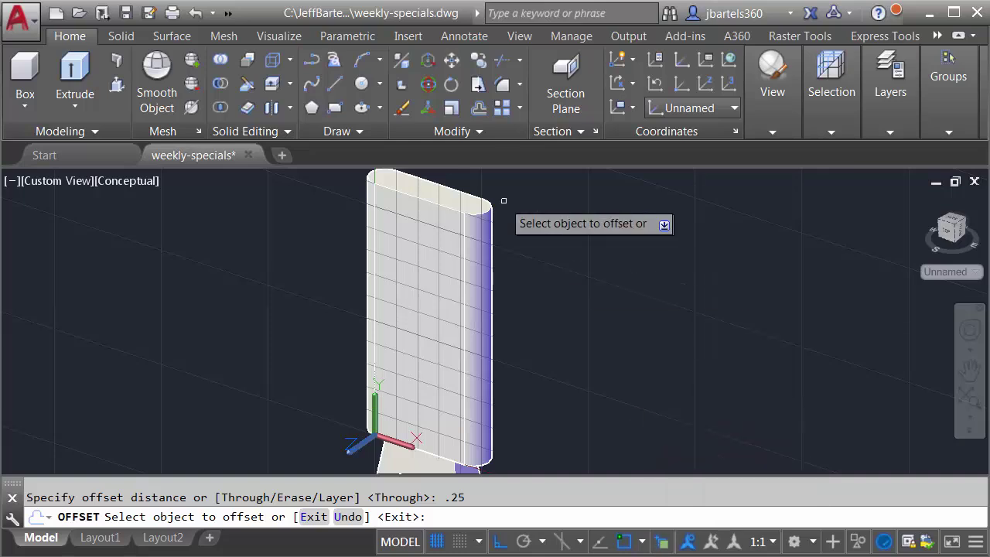
left_click(458, 200)
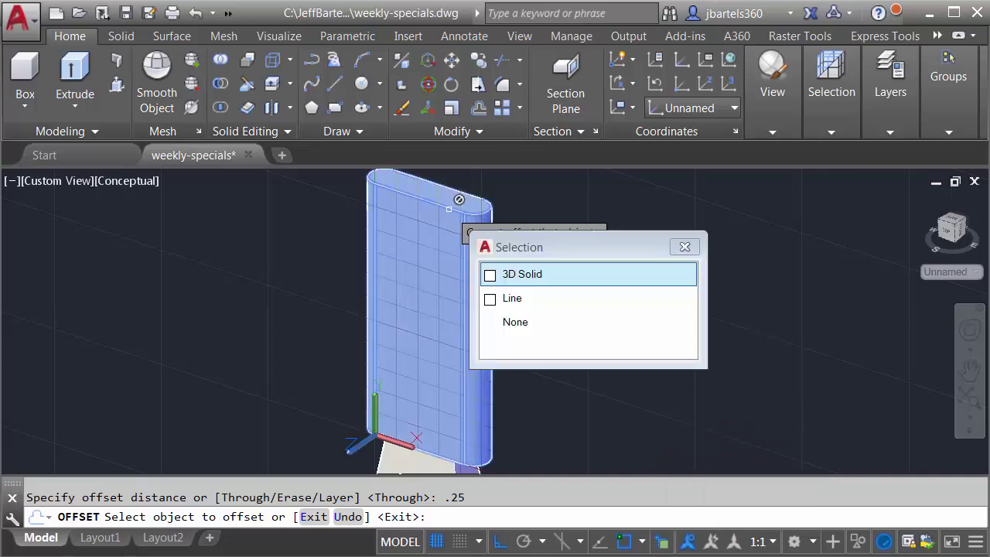
left_click(512, 299)
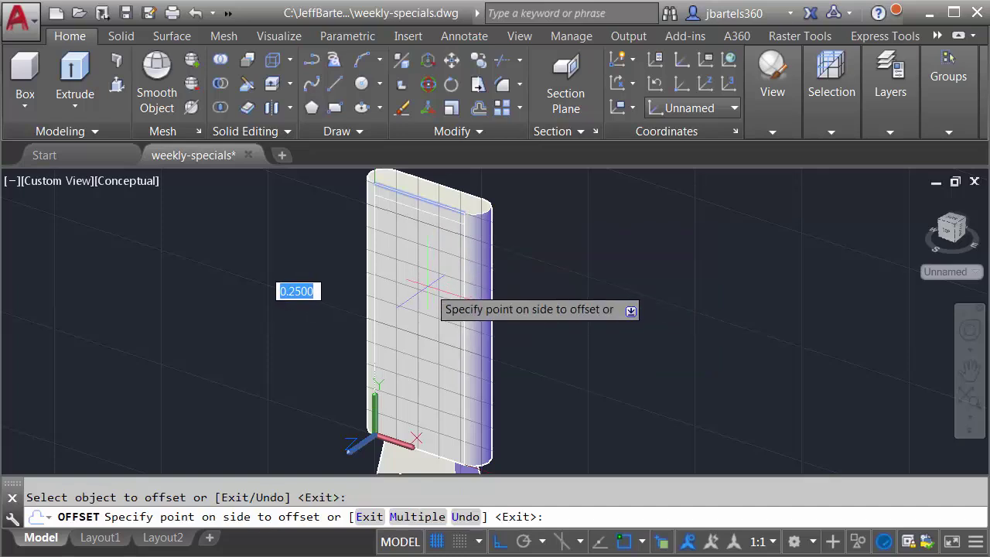
left_click(428, 286)
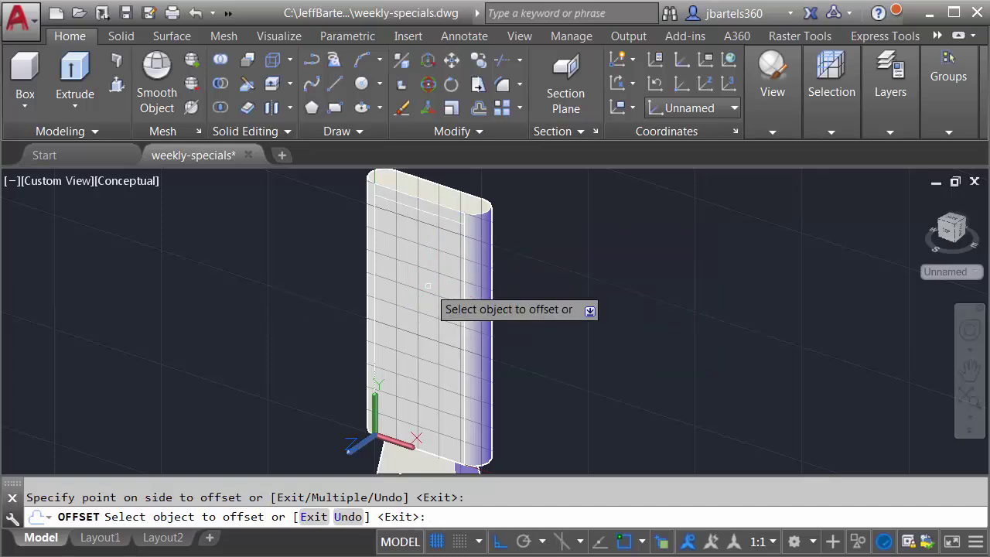
left_click(435, 460)
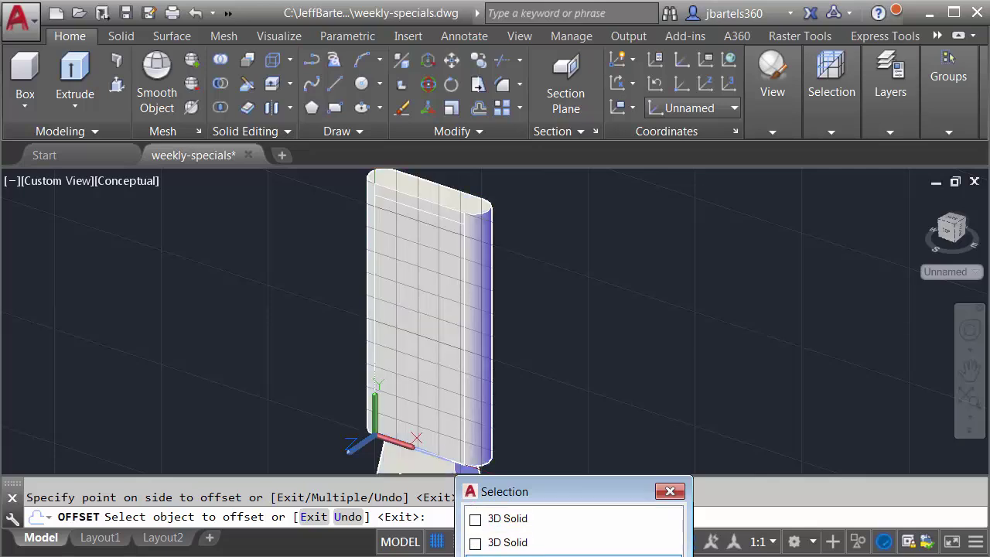
left_click(507, 518)
left_click(447, 375)
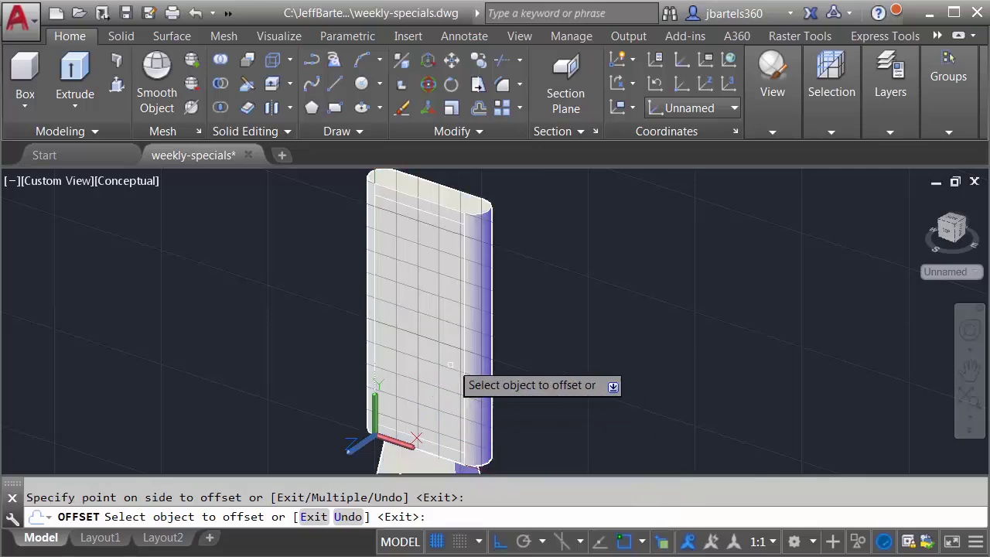
key("Escape")
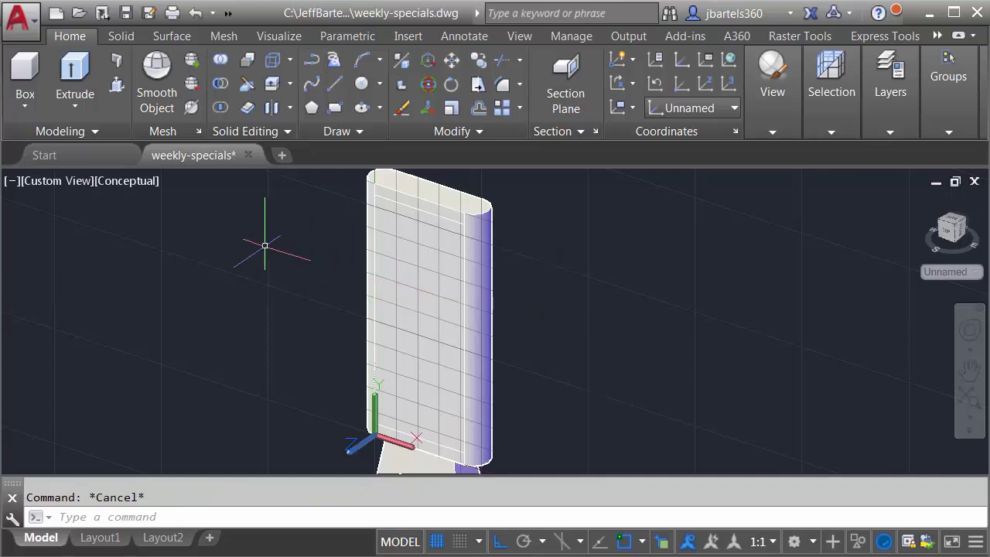
Press-pull the inset panel area on the sign's front face out by 0.05.
left_click(116, 84)
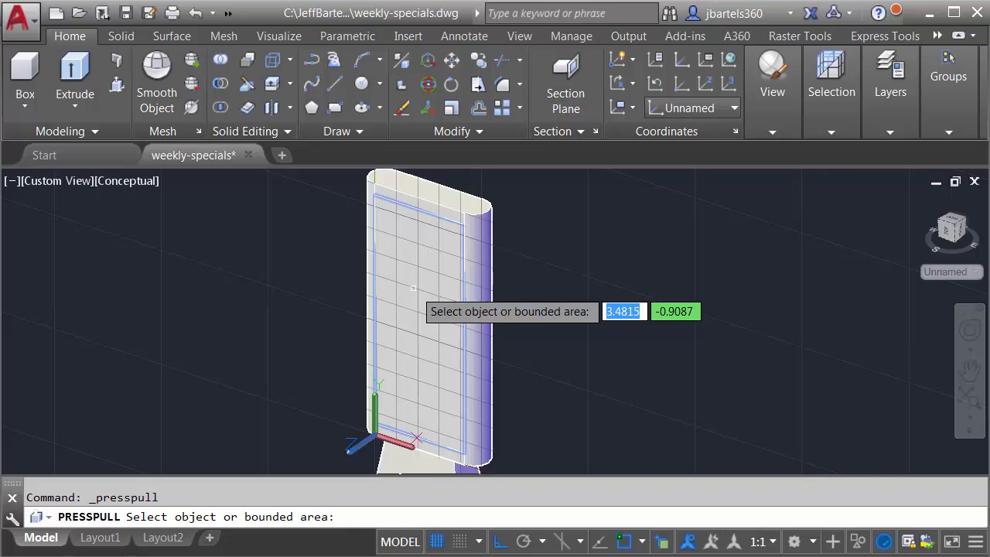
left_click(380, 309)
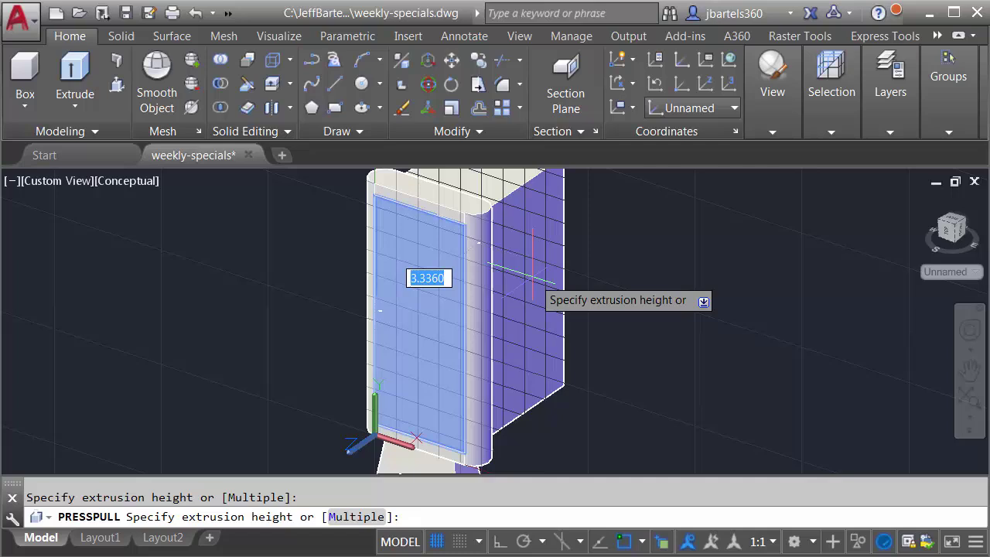
type(".05")
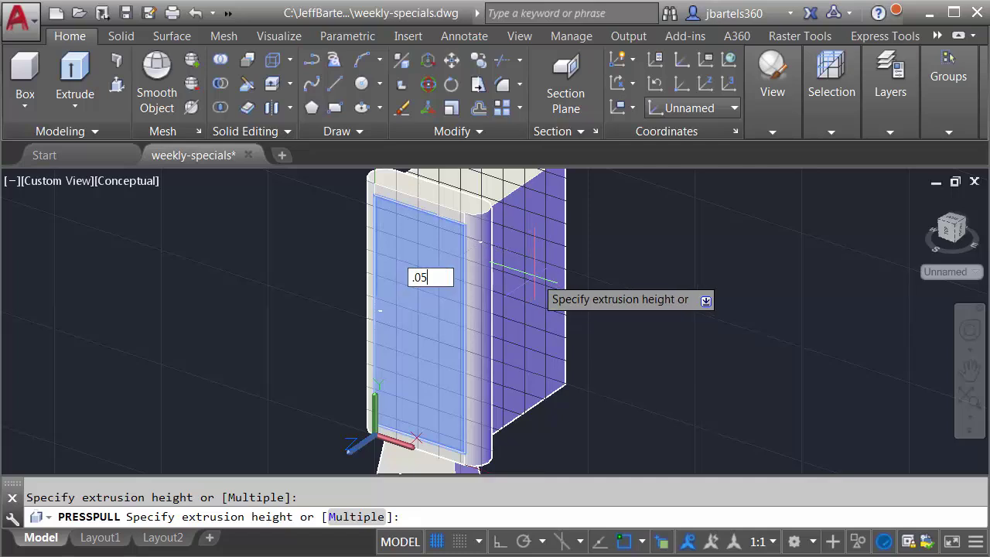
key("Return")
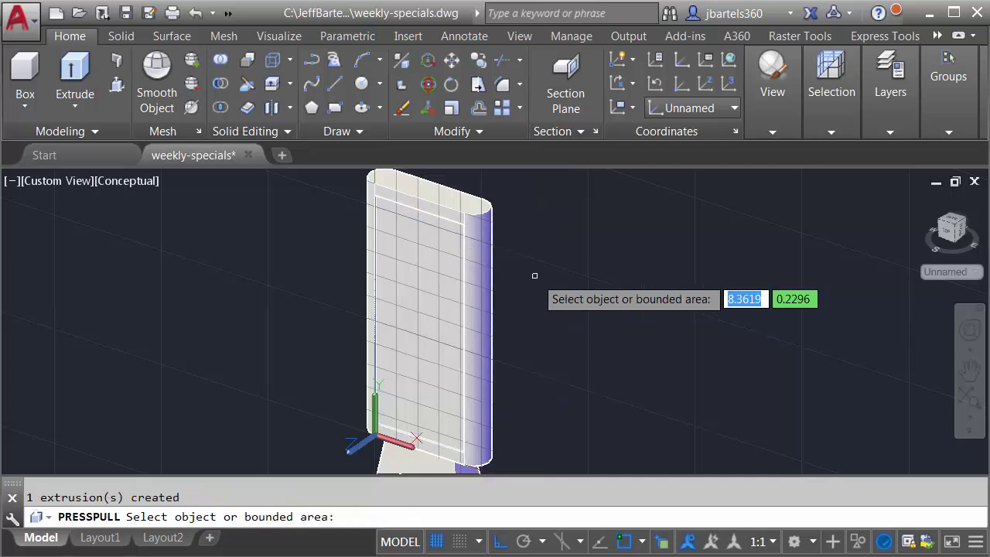
key("Escape")
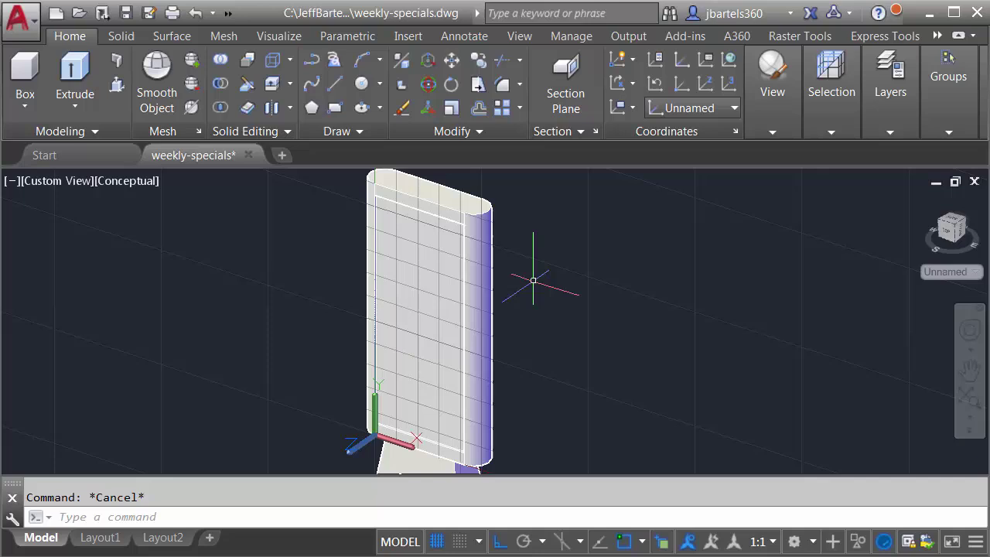
Switch the UCS from the front-face alignment back to WCS and zoom toward the slab's lower corner.
left_click(947, 272)
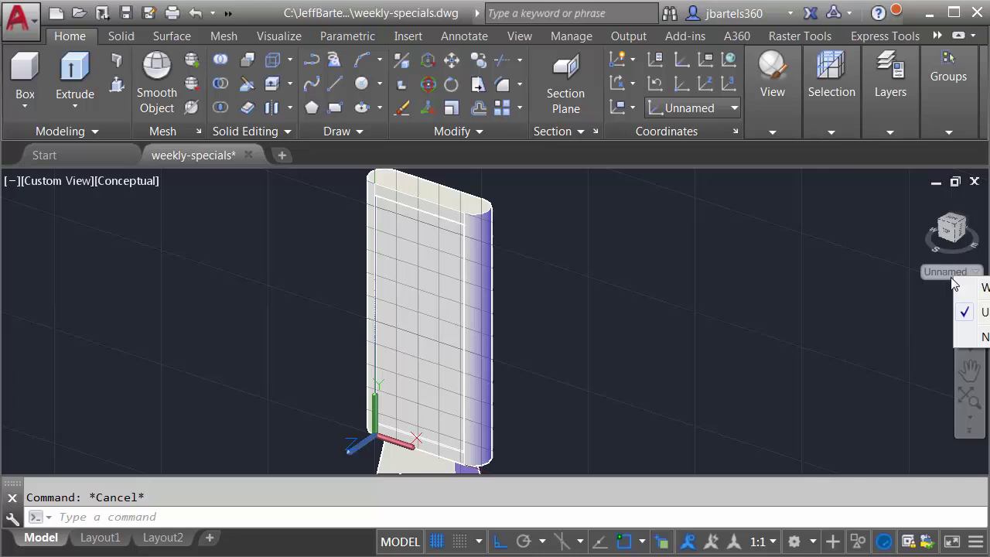
left_click(969, 289)
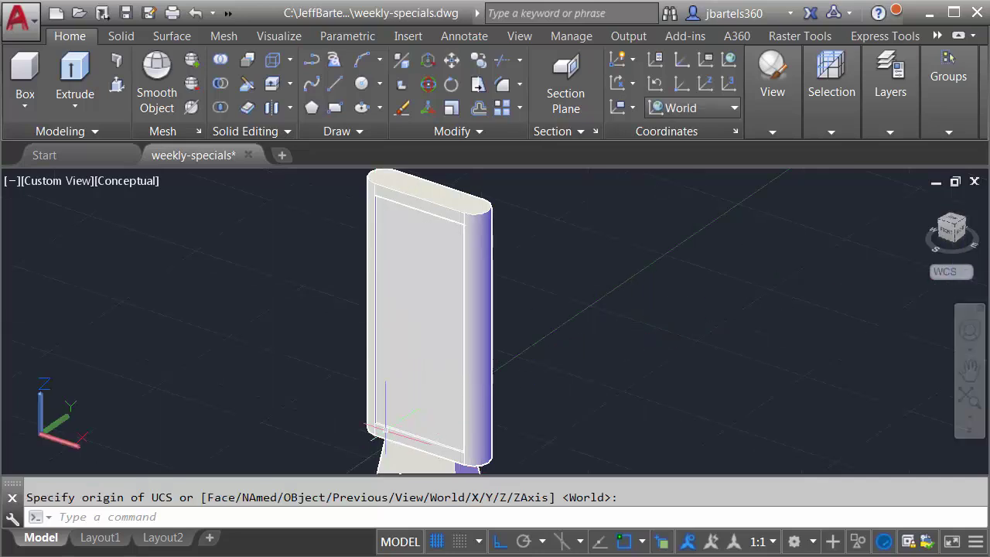
scroll(375, 430, "up", 5)
scroll(375, 429, "up", 3)
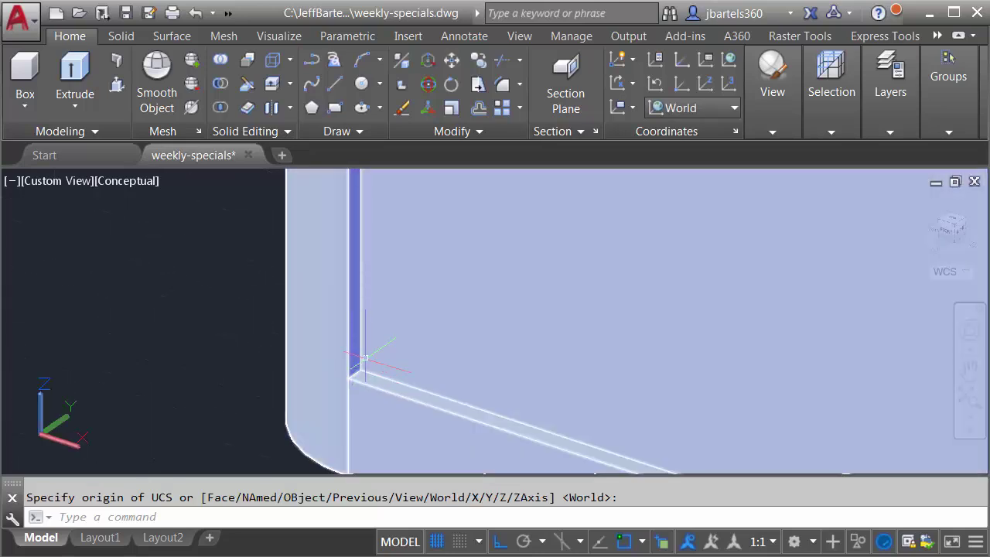
scroll(364, 357, "down", 8)
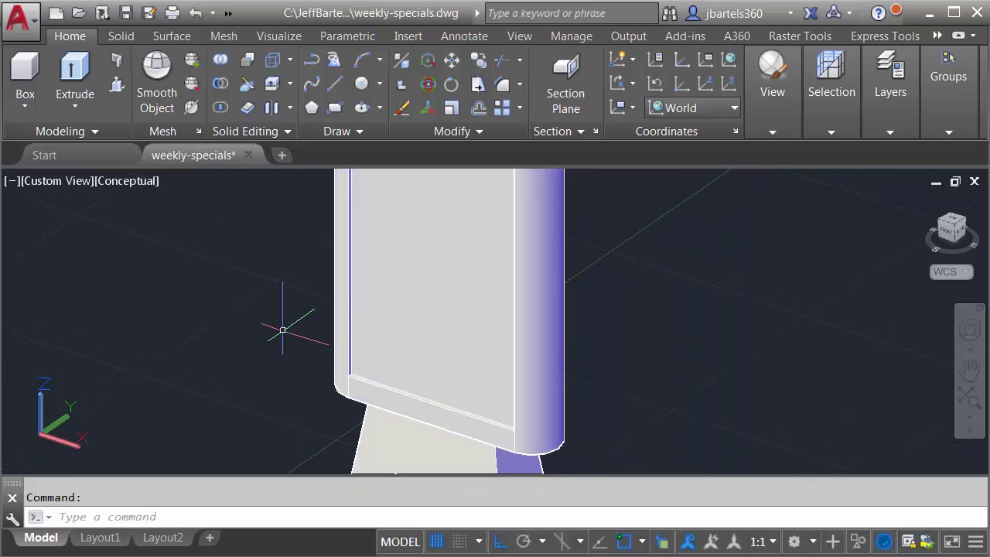
Measure with DIST from the slab's lower corner to the top corner, reading 5.0000 units.
type("di")
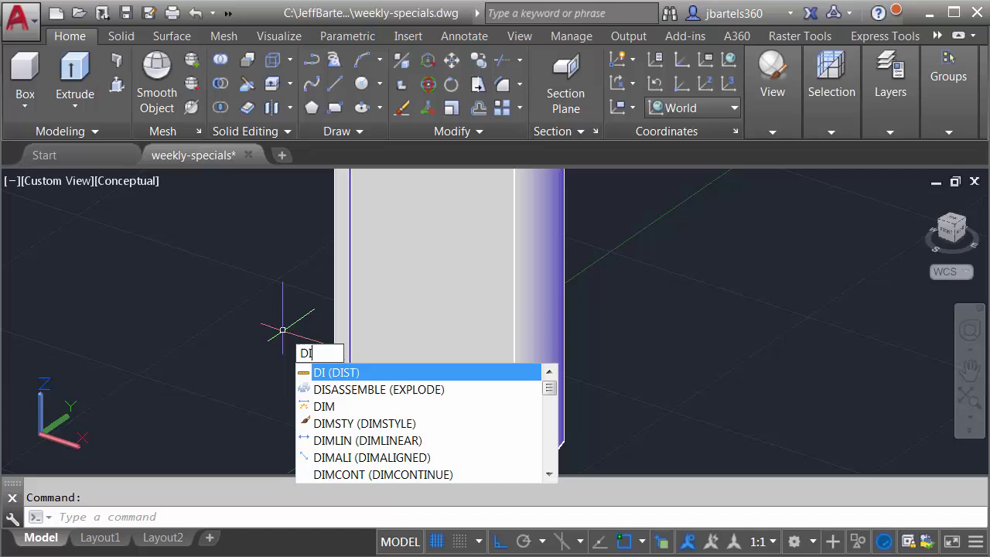
key("Return")
scroll(294, 398, "up", 2)
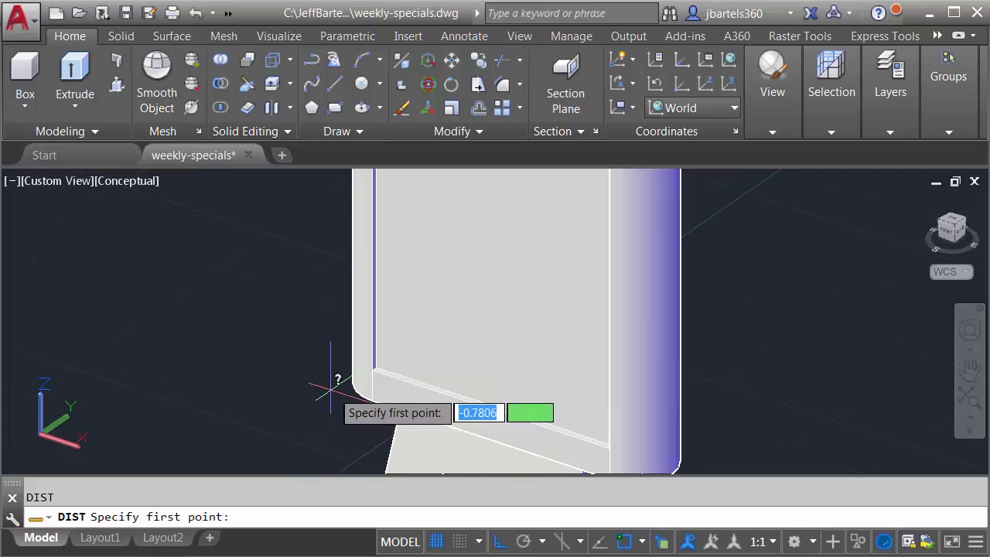
left_click(372, 369)
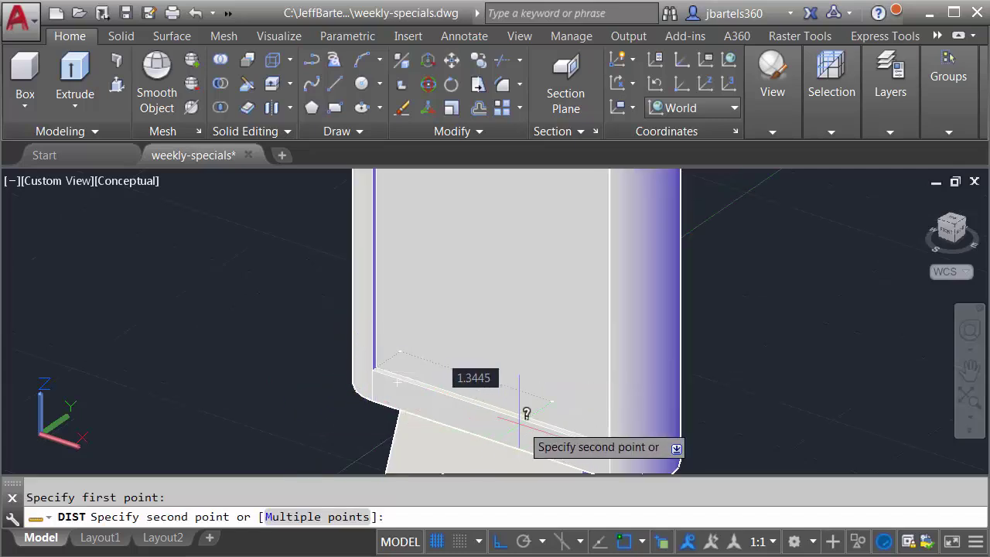
scroll(589, 437, "up", 1)
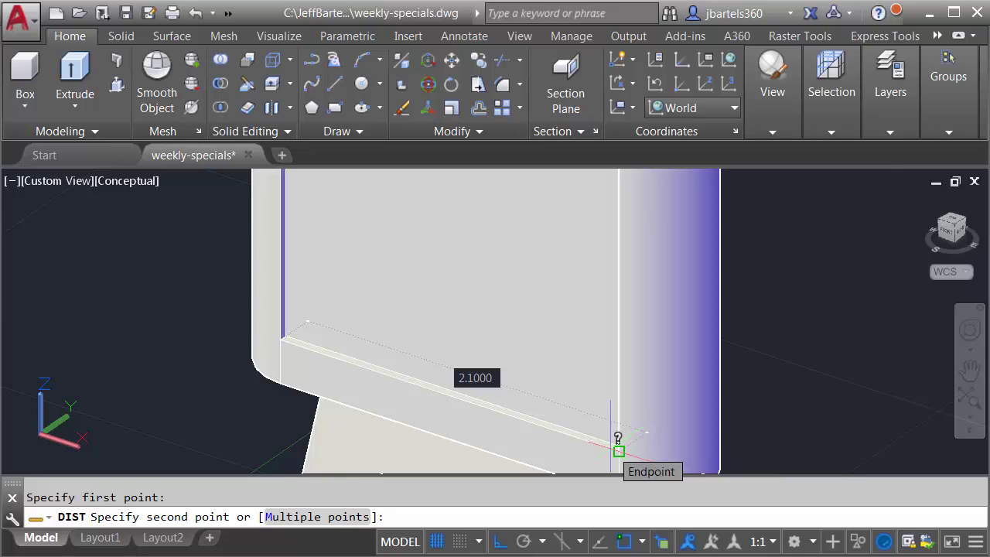
scroll(588, 410, "down", 4)
middle_click_drag(519, 322, 464, 242, "shift")
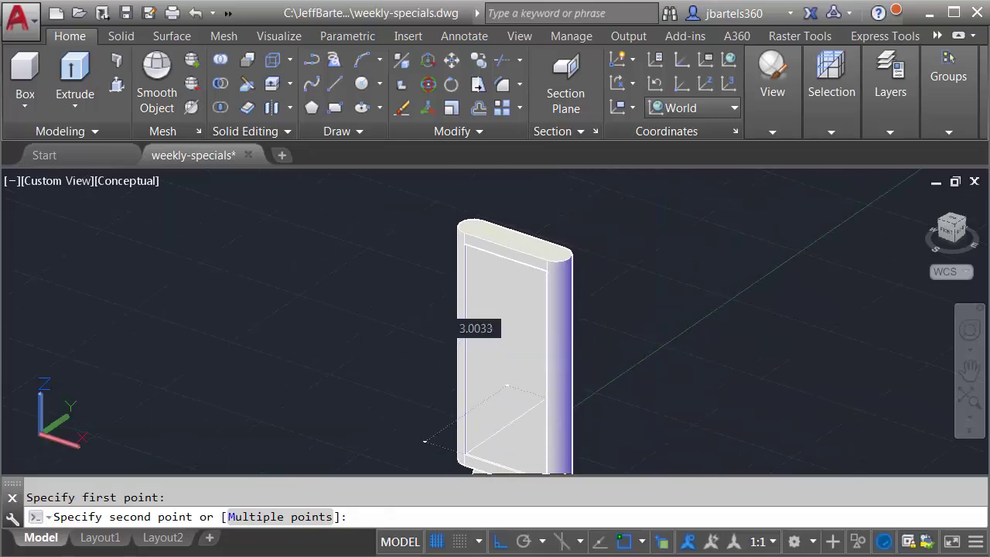
scroll(477, 246, "up", 4)
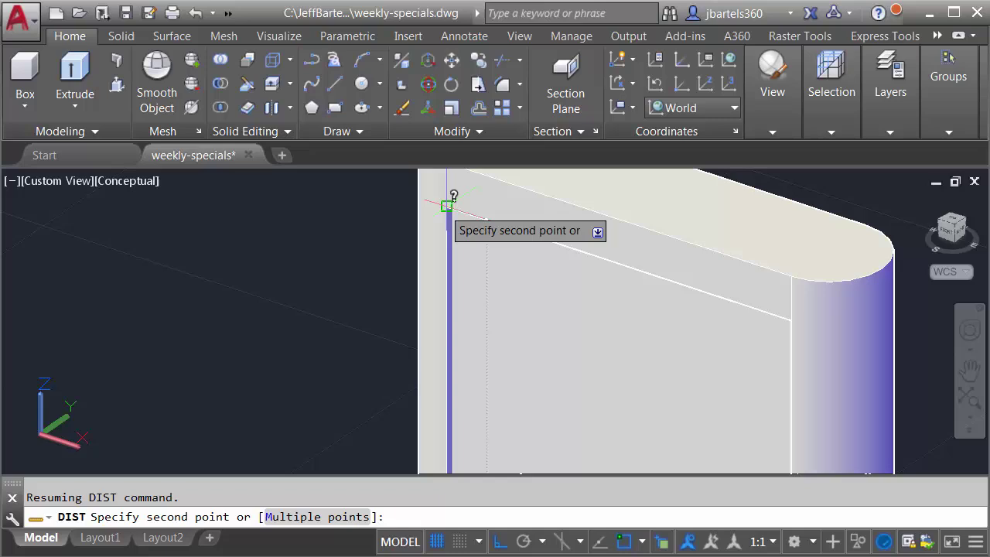
left_click(447, 206)
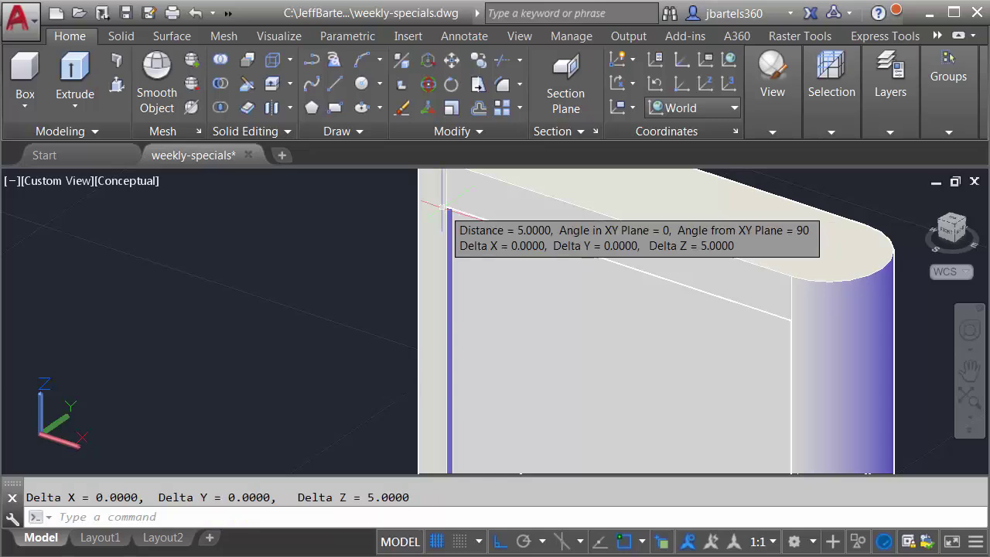
key("Escape")
scroll(445, 207, "down", 5)
middle_click_drag(456, 300, 431, 271, "shift")
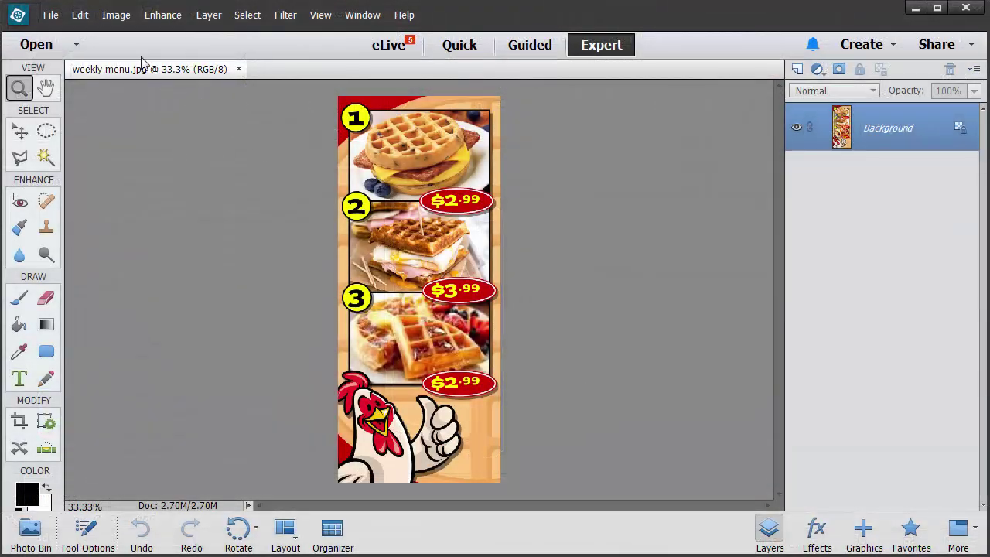
left_click(115, 14)
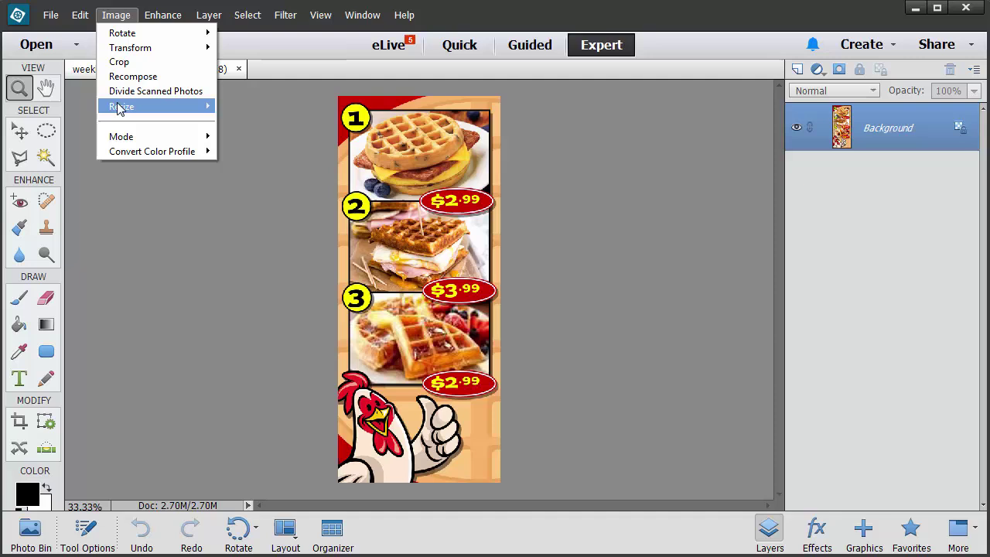
mouse_move(120, 109)
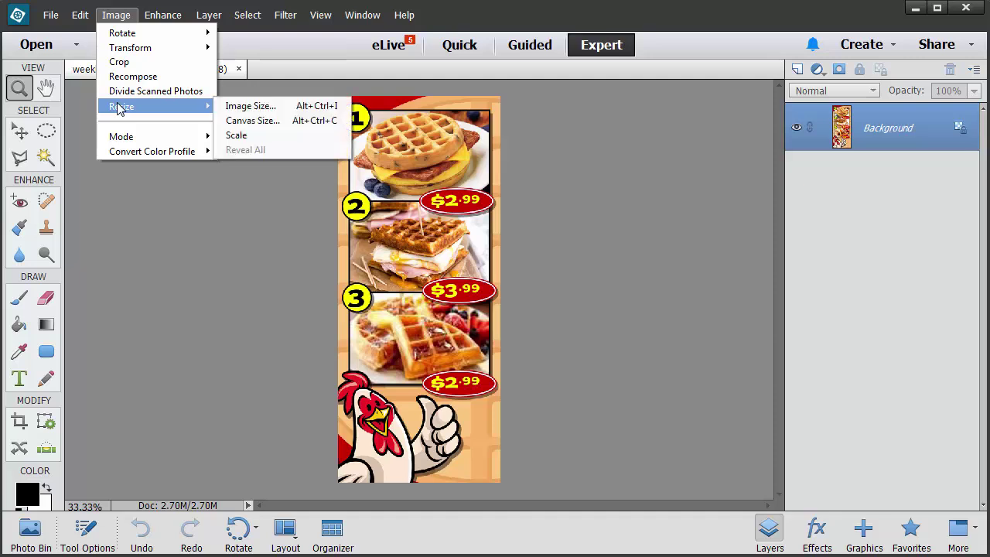
left_click(248, 106)
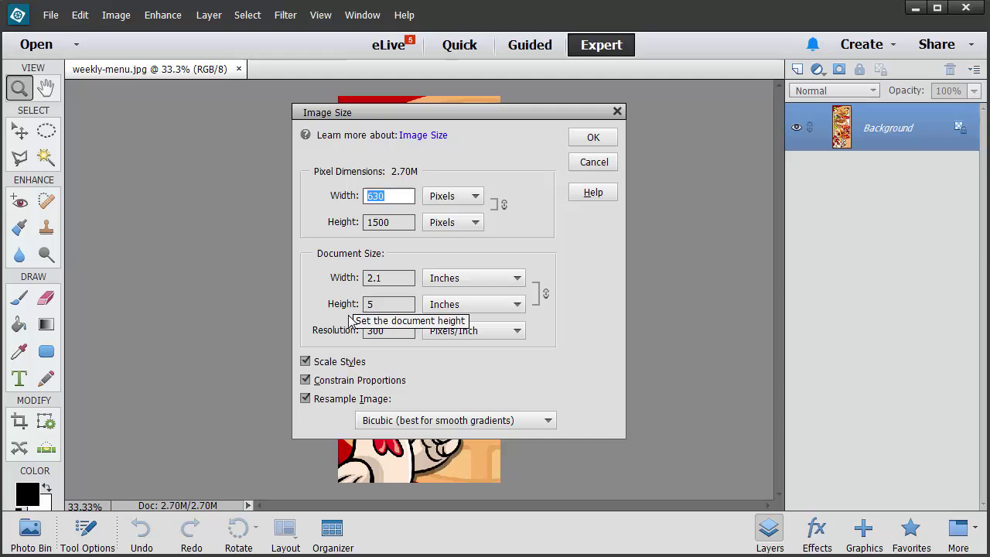
left_click(617, 112)
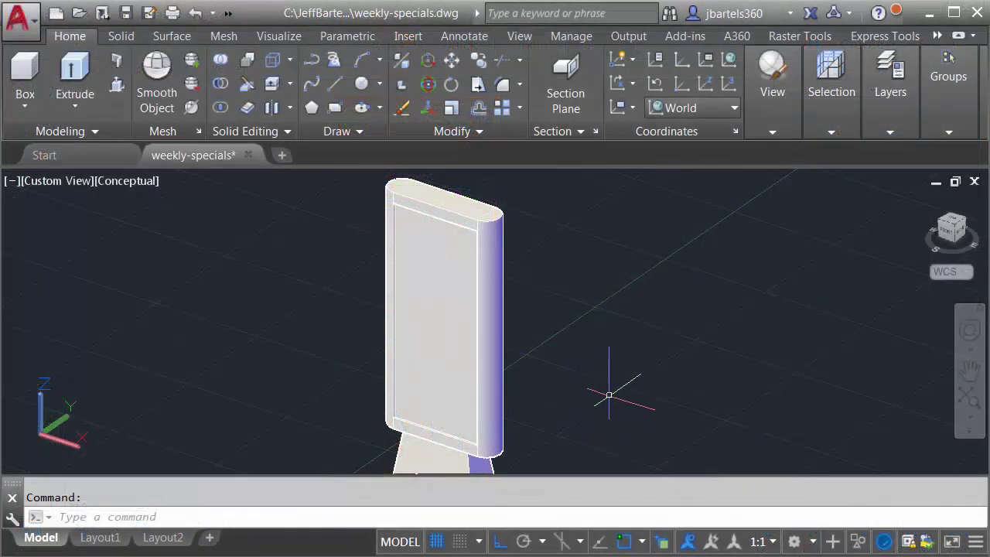
Open the Materials Browser from the Visualize tab's Materials panel.
middle_click_drag(607, 398, 482, 359)
scroll(548, 367, "down", 1)
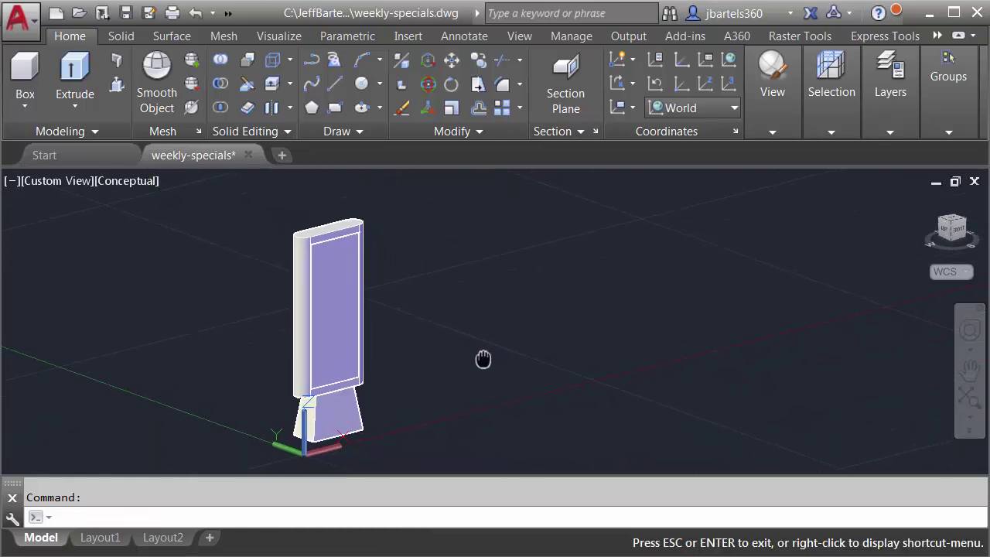
left_click(280, 37)
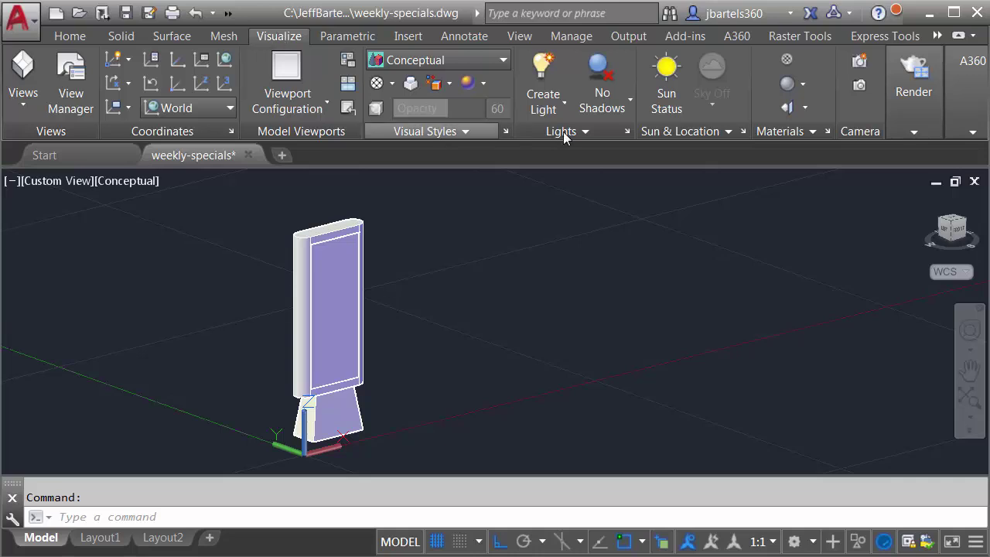
left_click(787, 62)
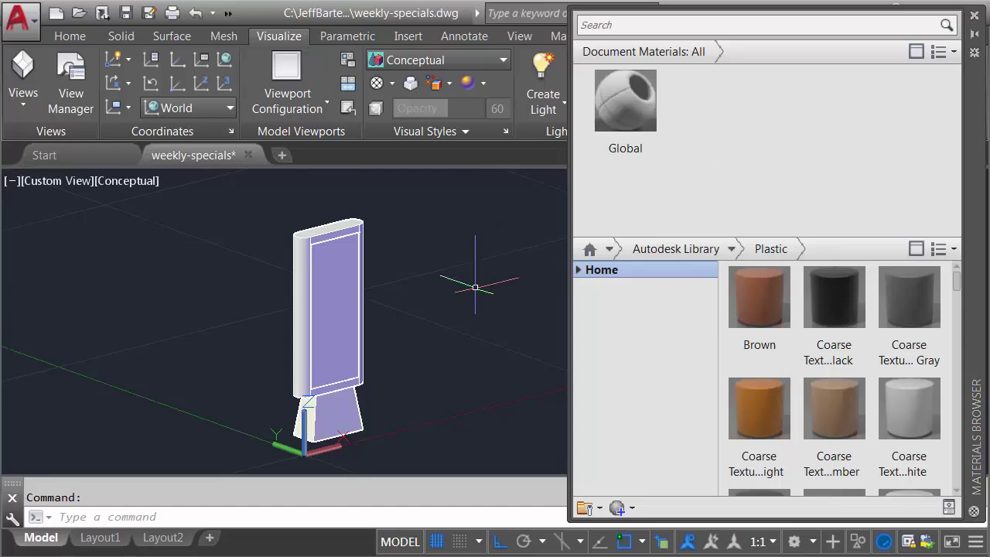
Search the Materials Browser library for 'black'.
left_click(620, 27)
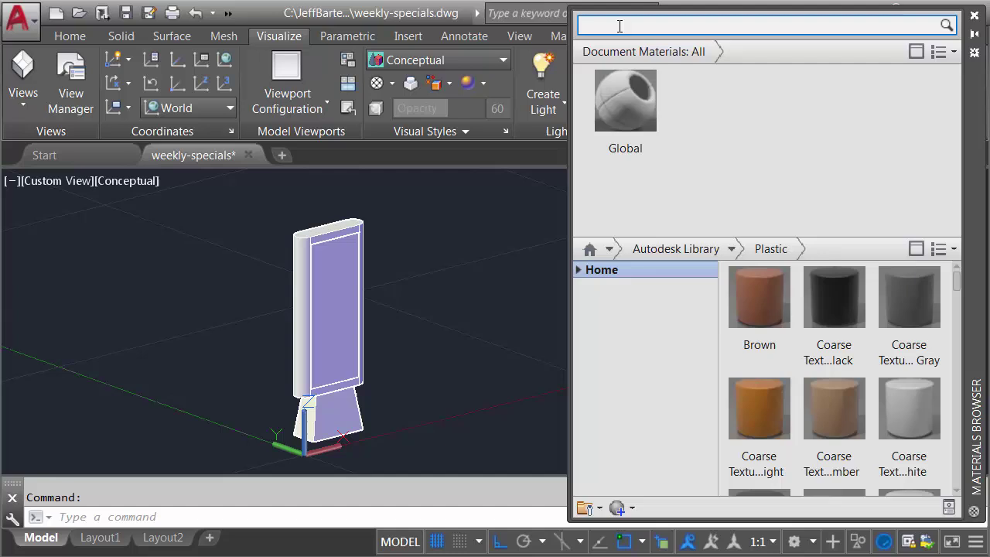
key("Return")
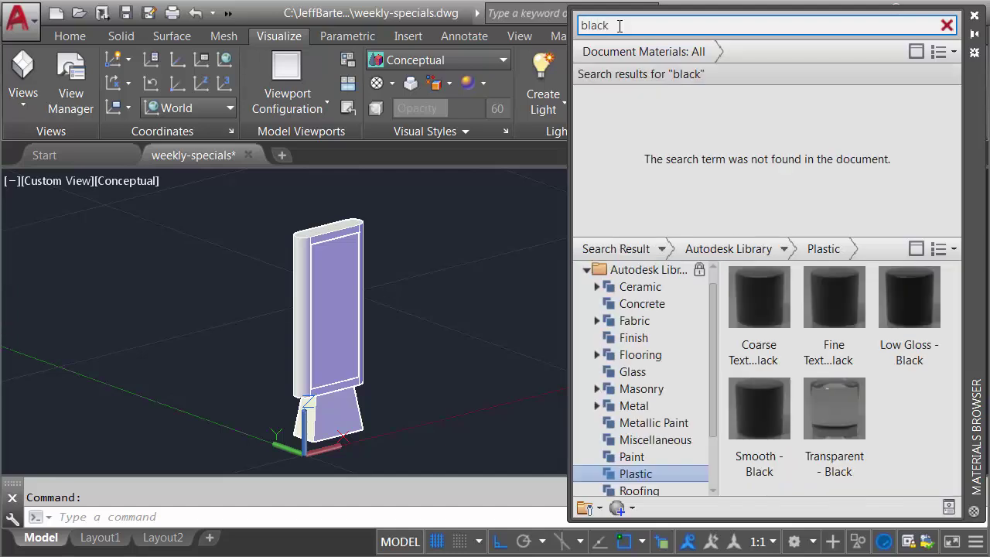
double_click(619, 26)
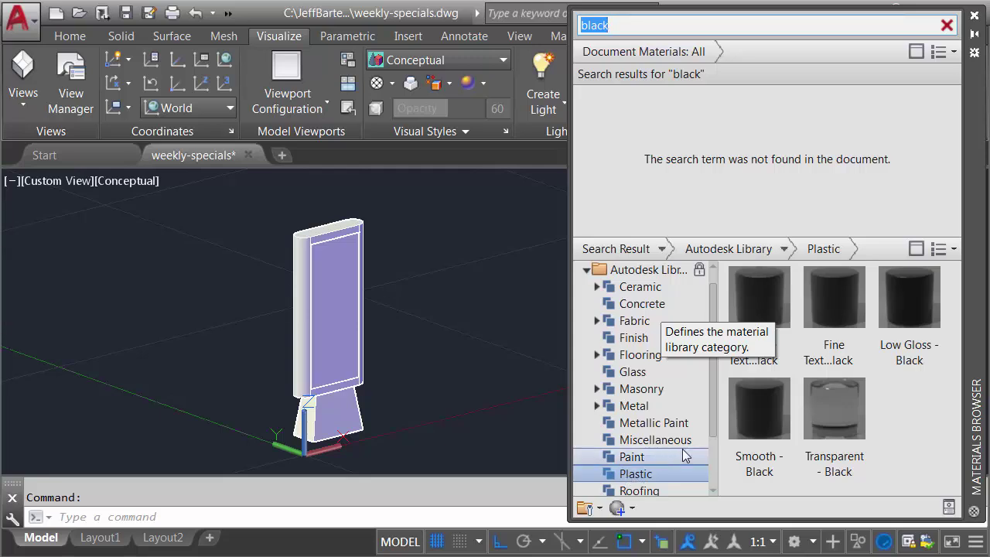
Add Smooth - Black plastic to the drawing and drag it onto the sign's display board.
mouse_move(745, 427)
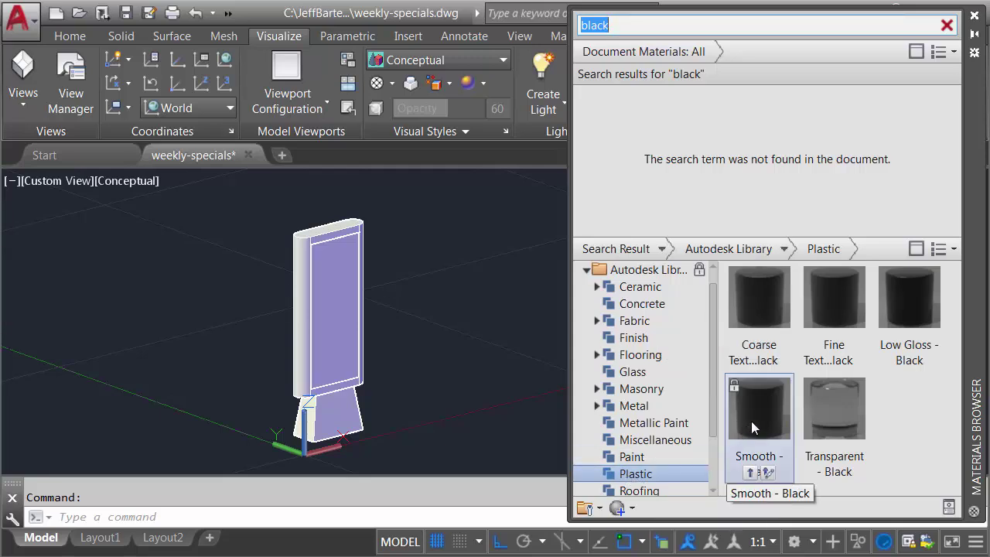
left_click(749, 472)
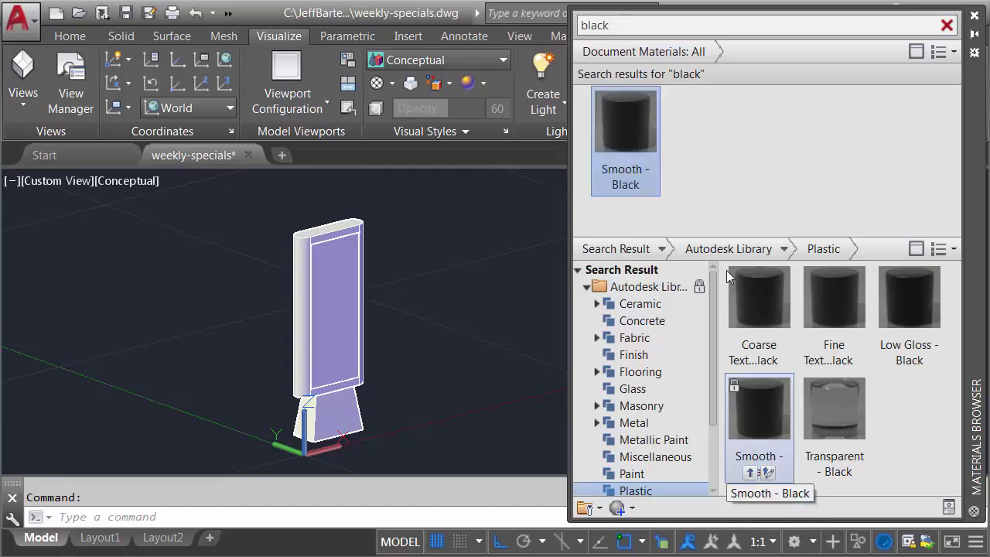
mouse_move(654, 140)
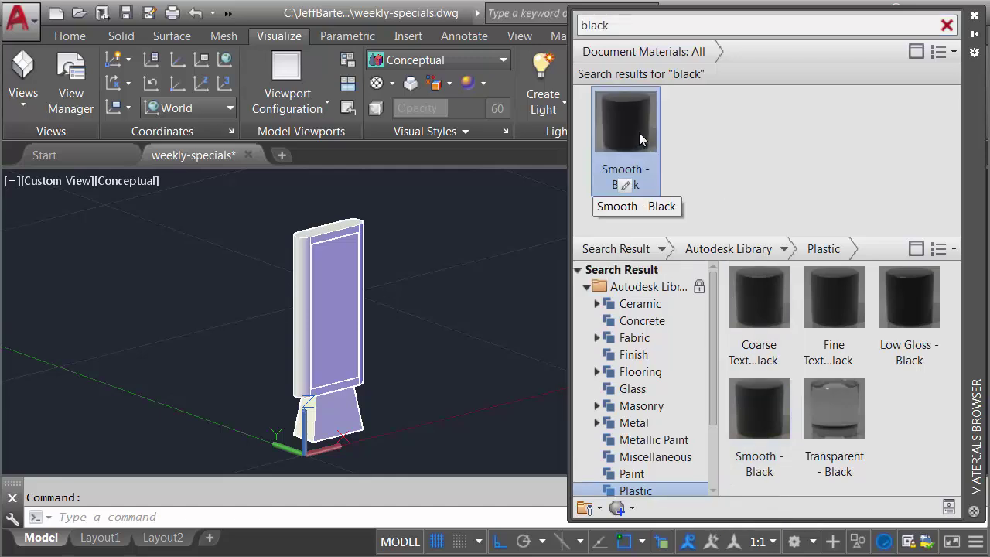
left_click_drag(635, 126, 331, 280)
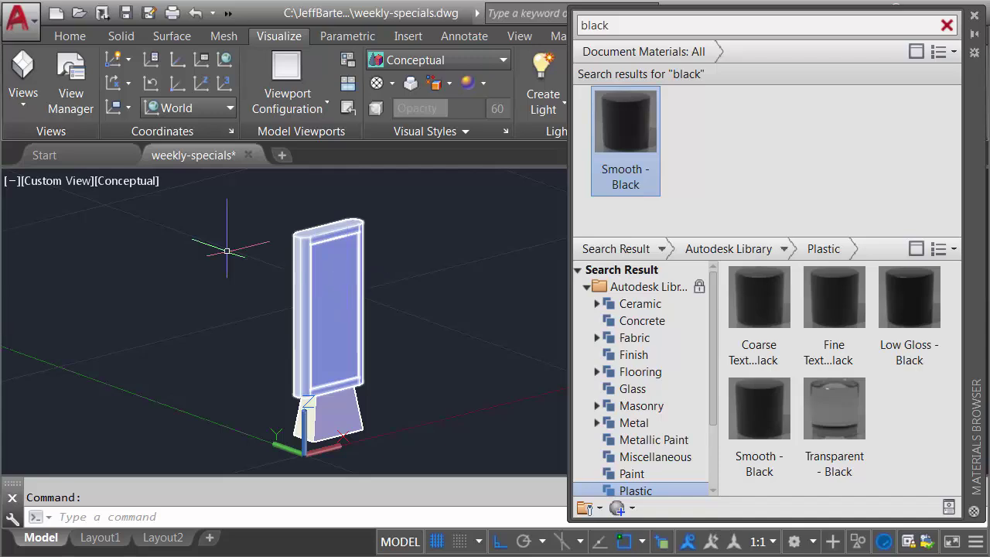
Switch the viewport to Realistic visual style and apply Smooth - Black to the sign's white base.
left_click(138, 181)
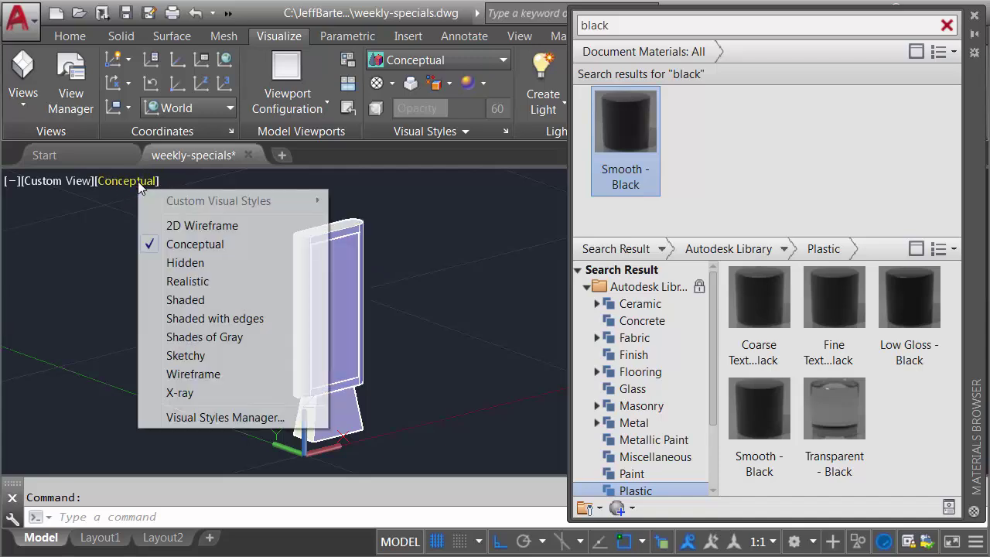
left_click(187, 282)
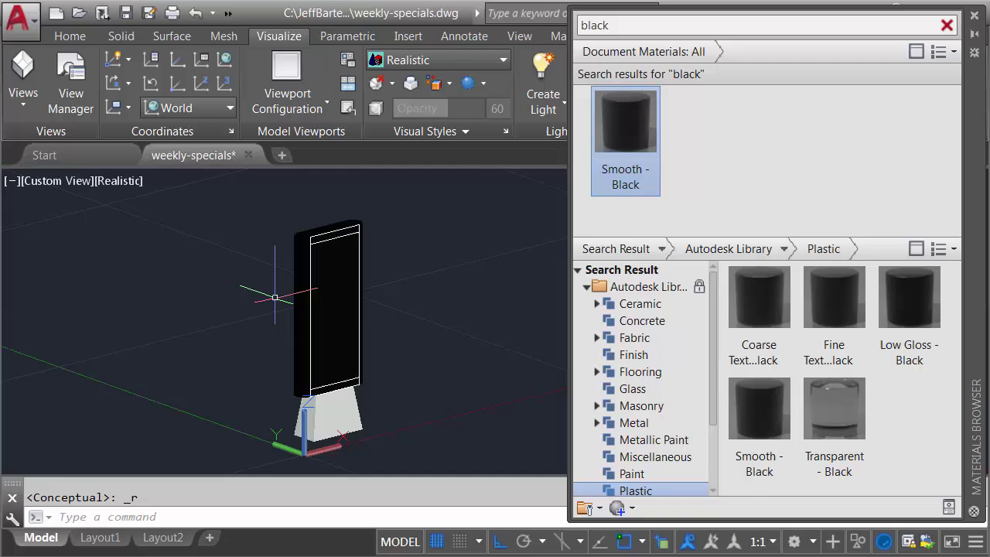
scroll(312, 286, "up", 3)
scroll(311, 285, "up", 2)
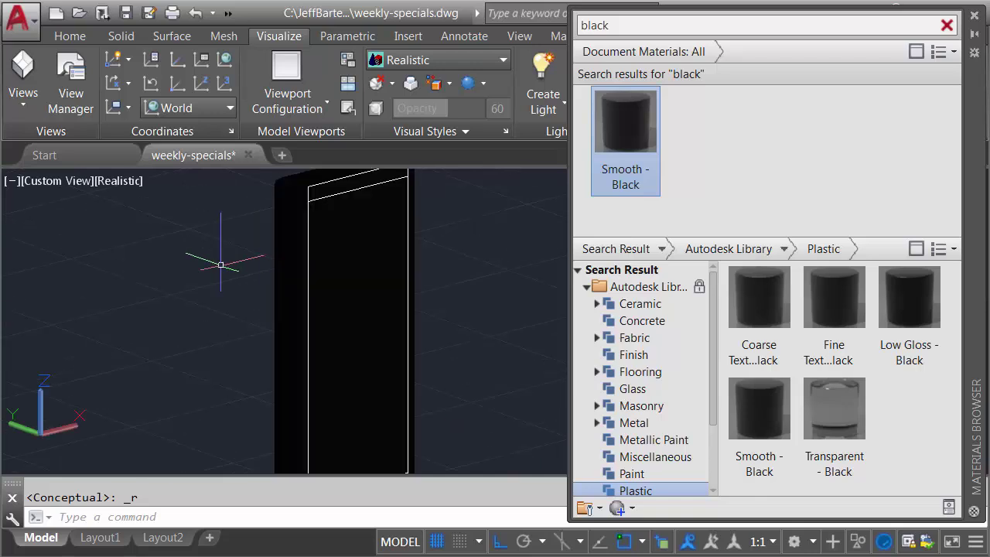
scroll(220, 264, "down", 3)
middle_click_drag(364, 320, 334, 299, "shift")
left_click_drag(434, 338, 287, 421)
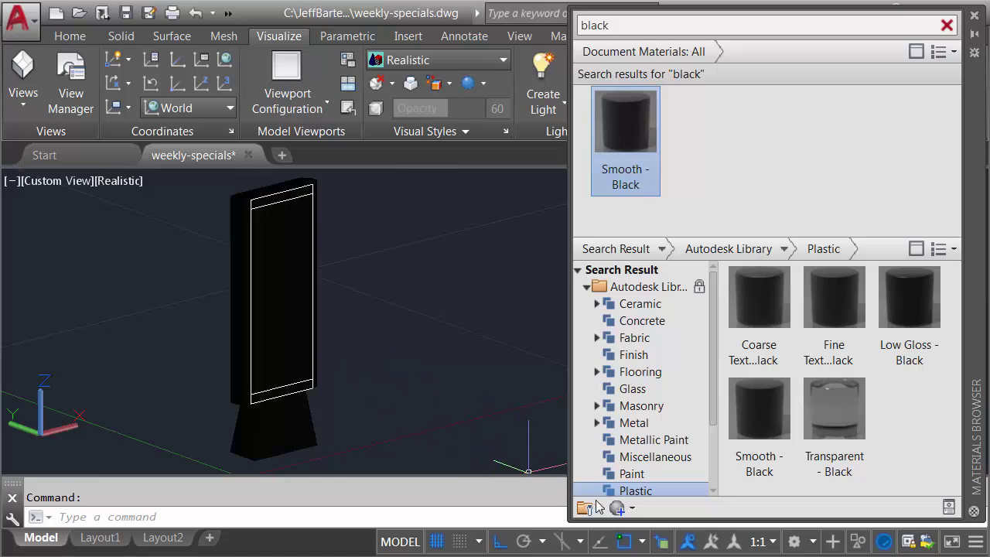
Create a new Generic material named WeeklySpecials.
left_click(632, 508)
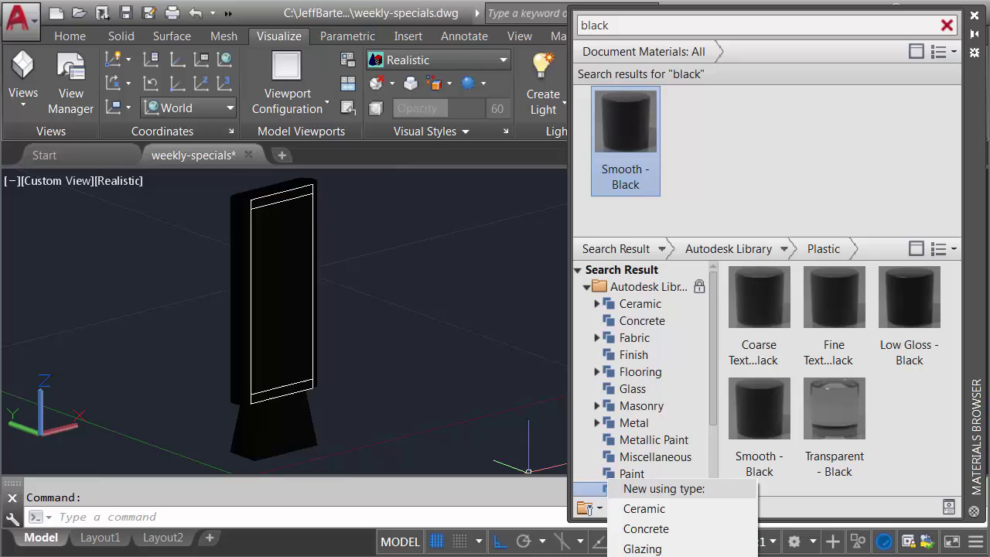
left_click(642, 548)
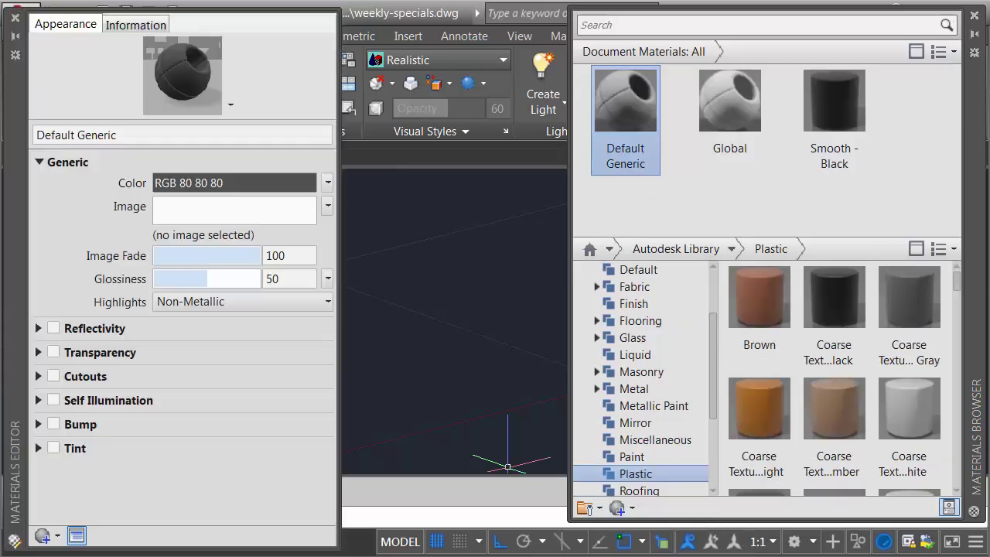
left_click(116, 135)
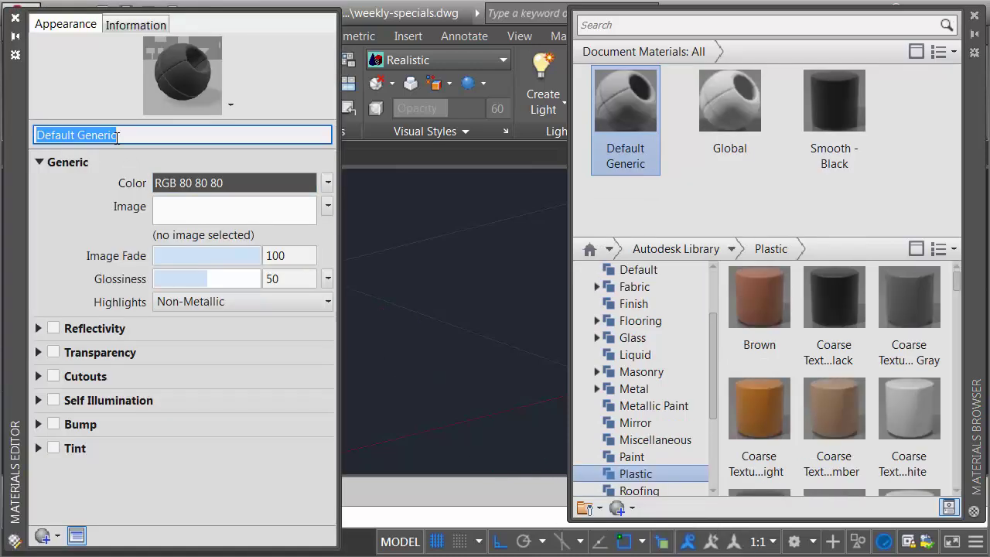
type("WeeklySpecials")
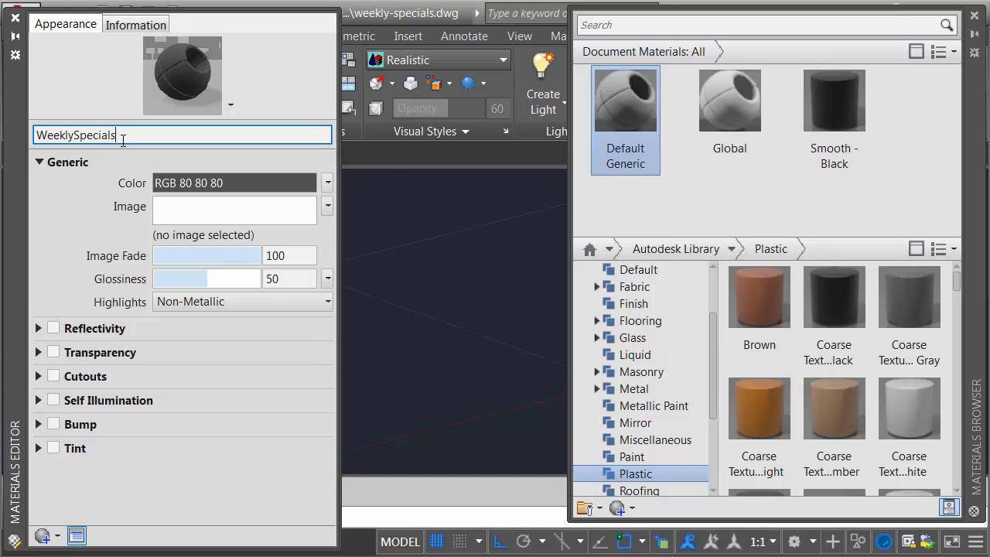
key("Return")
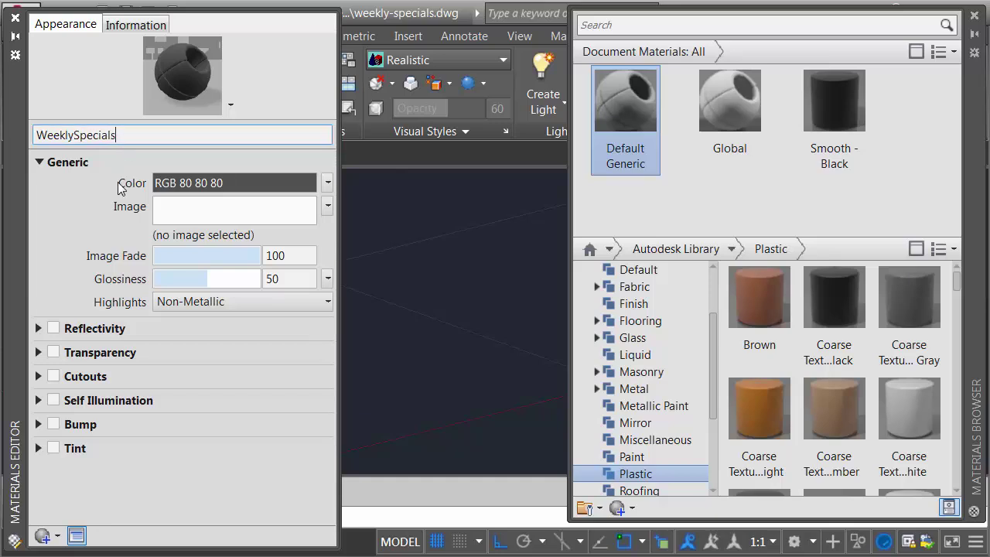
Load weekly-menu.jpg as the WeeklySpecials image and lower its glossiness to 0.
left_click(178, 215)
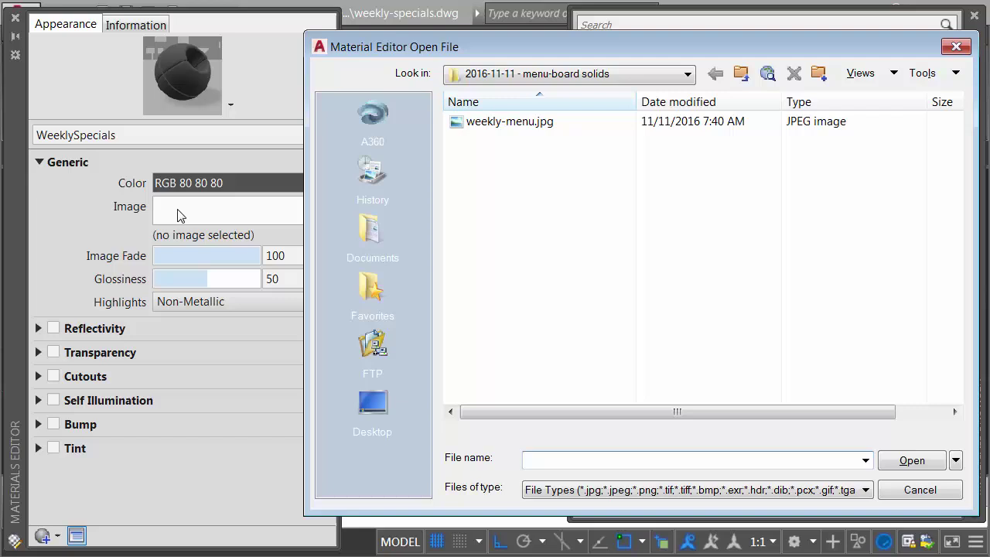
left_click(484, 126)
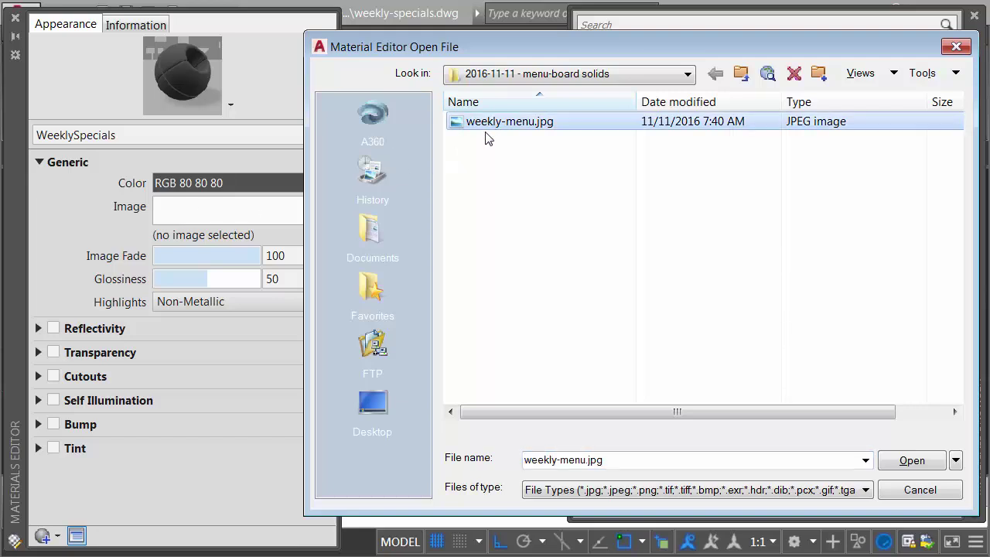
left_click(897, 460)
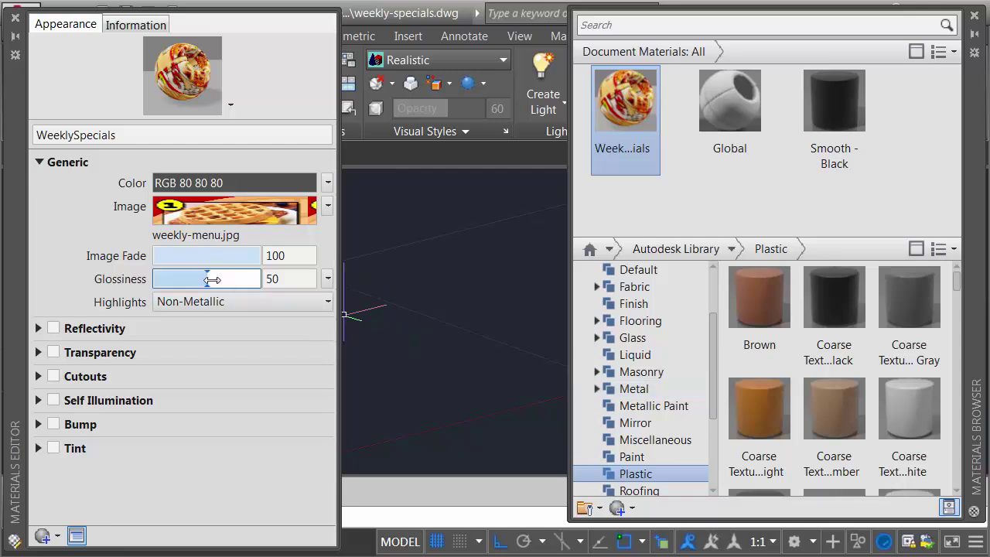
left_click_drag(209, 278, 55, 288)
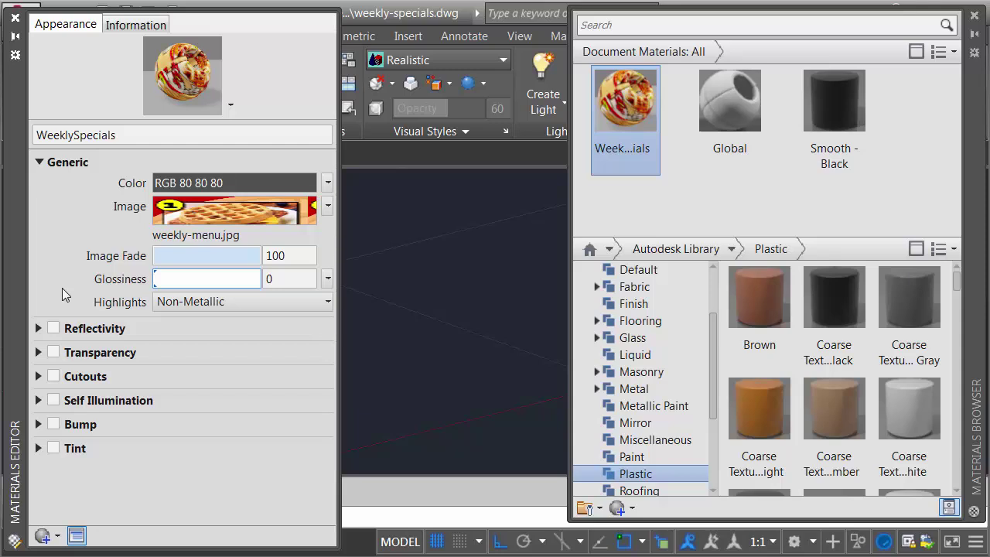
Set the WeeklySpecials texture sample size to 2.1 ft wide by 5.5 ft tall.
left_click(213, 210)
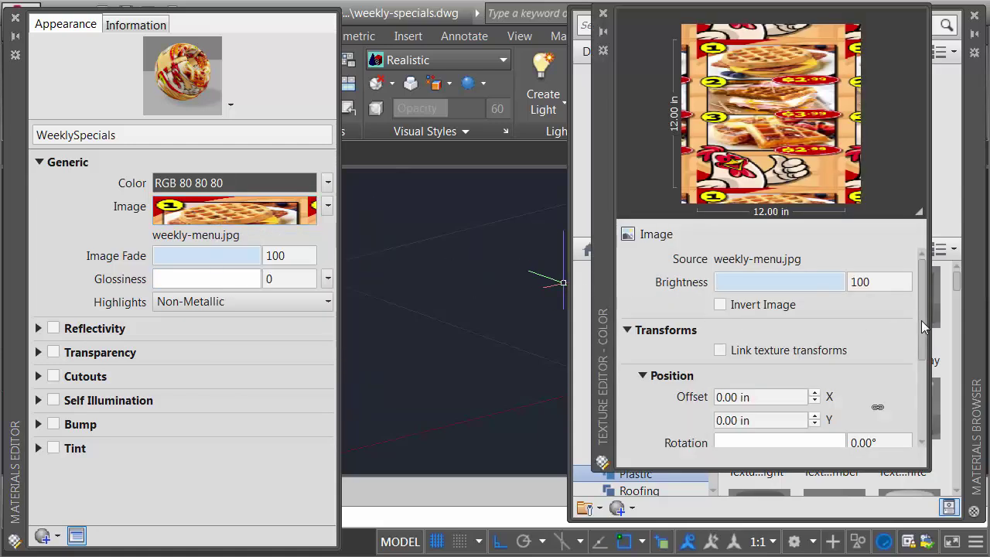
left_click_drag(923, 328, 921, 394)
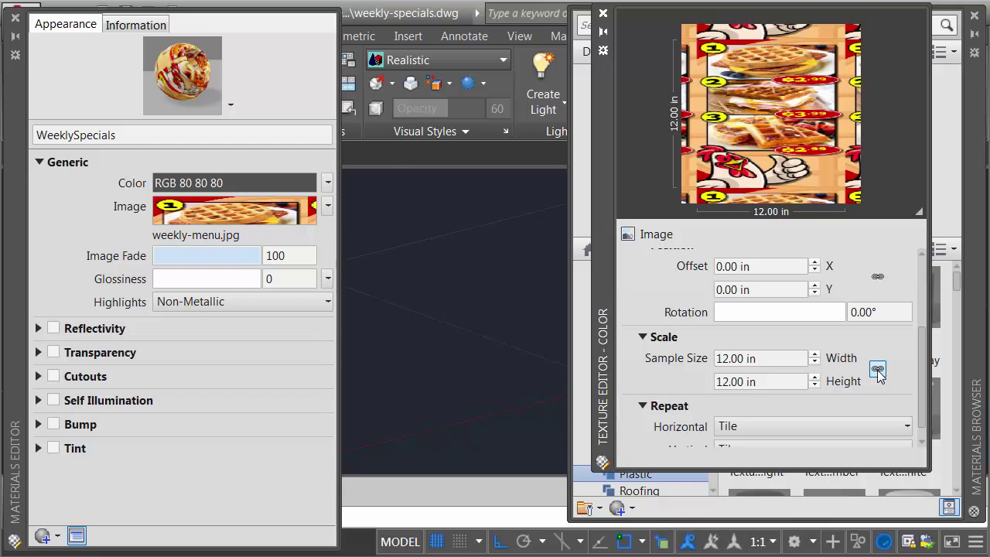
left_click(781, 359)
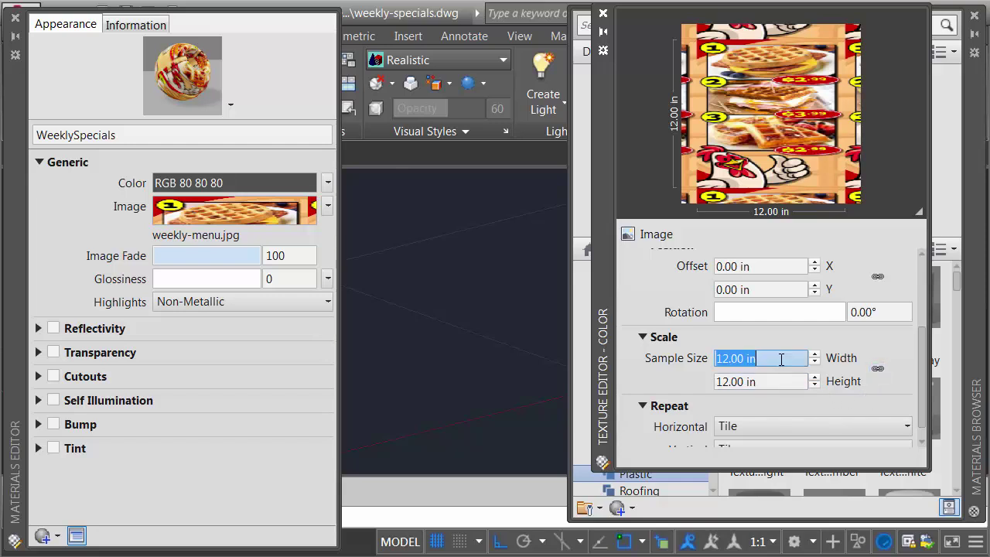
type("2.")
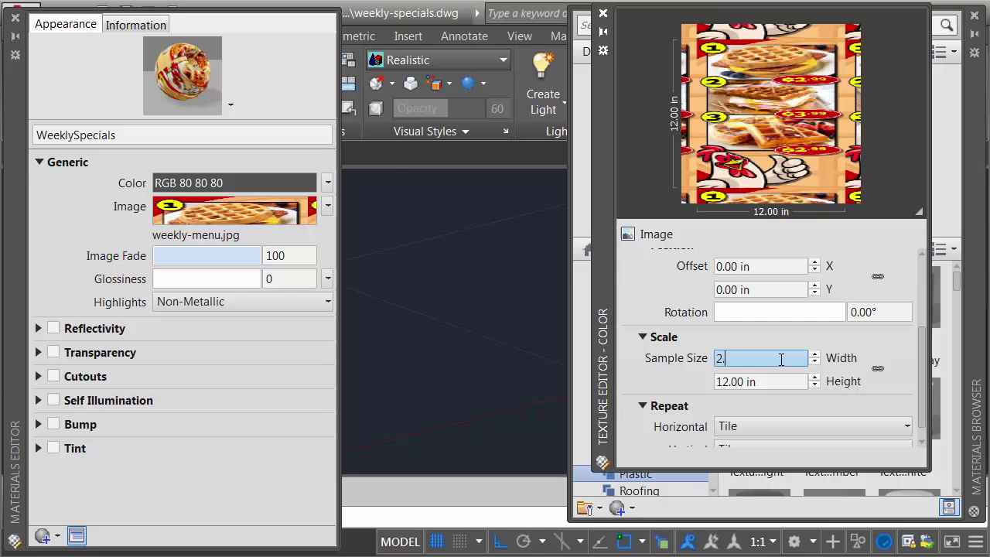
type("1 ft")
left_click(765, 381)
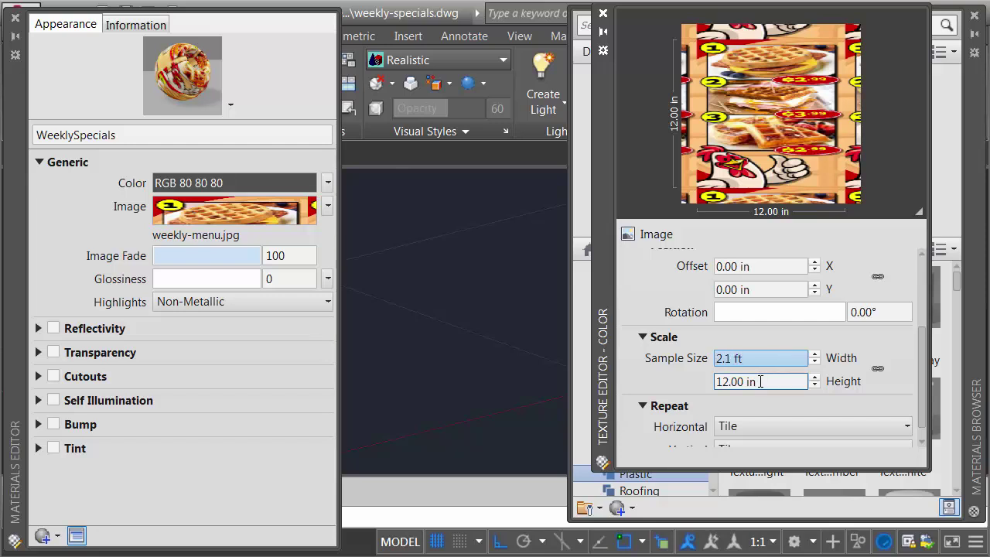
type("5")
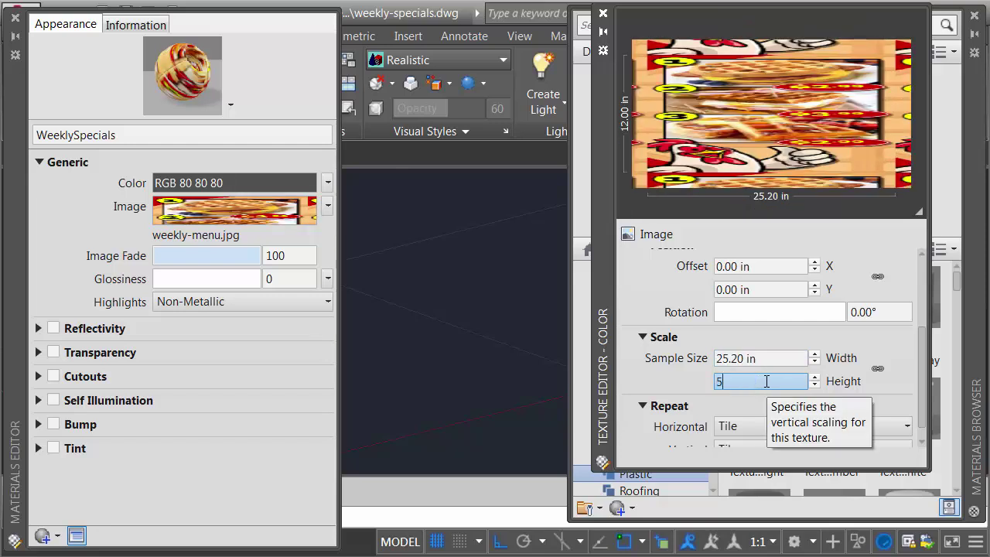
type(".5 ft")
key("Return")
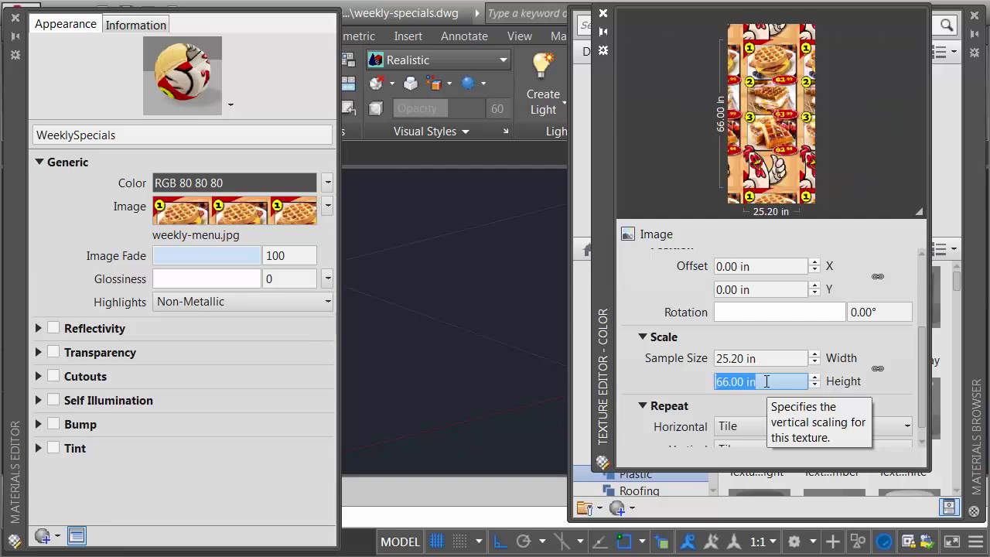
left_click(603, 14)
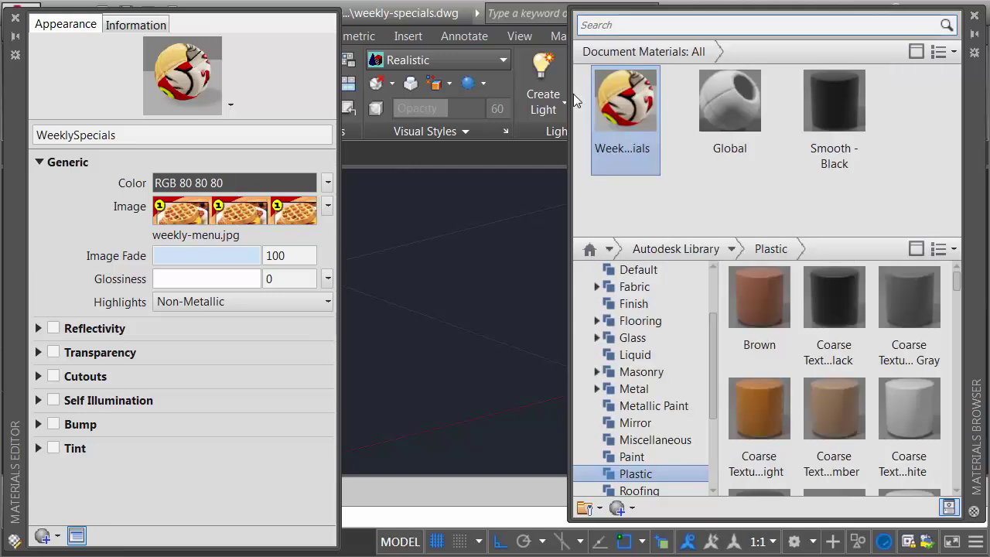
Apply WeeklySpecials to the sign, close the Materials Browser, and inspect the textured menu panel.
left_click(15, 17)
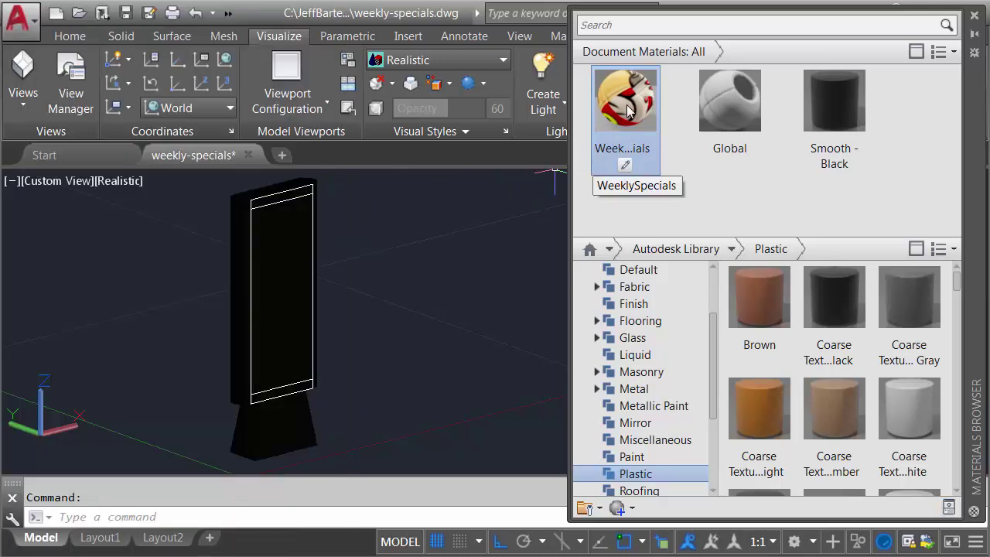
left_click_drag(607, 138, 273, 267)
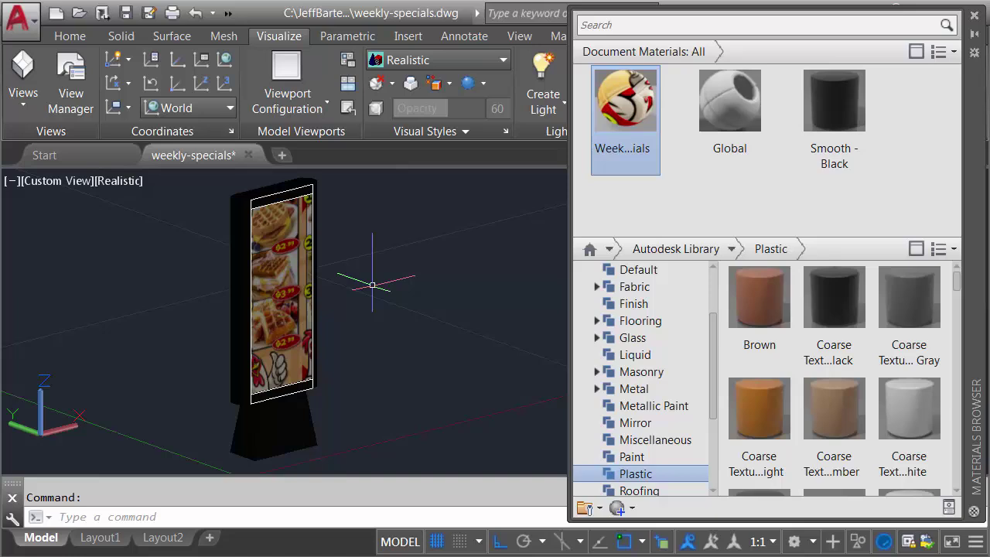
left_click(975, 15)
scroll(309, 278, "up", 3)
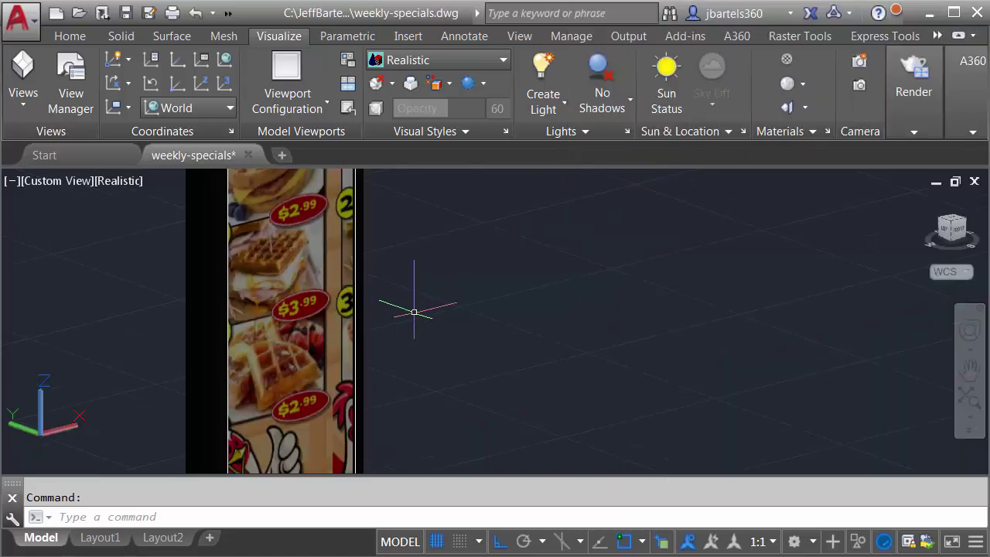
middle_click_drag(414, 312, 474, 305)
scroll(475, 305, "down", 3)
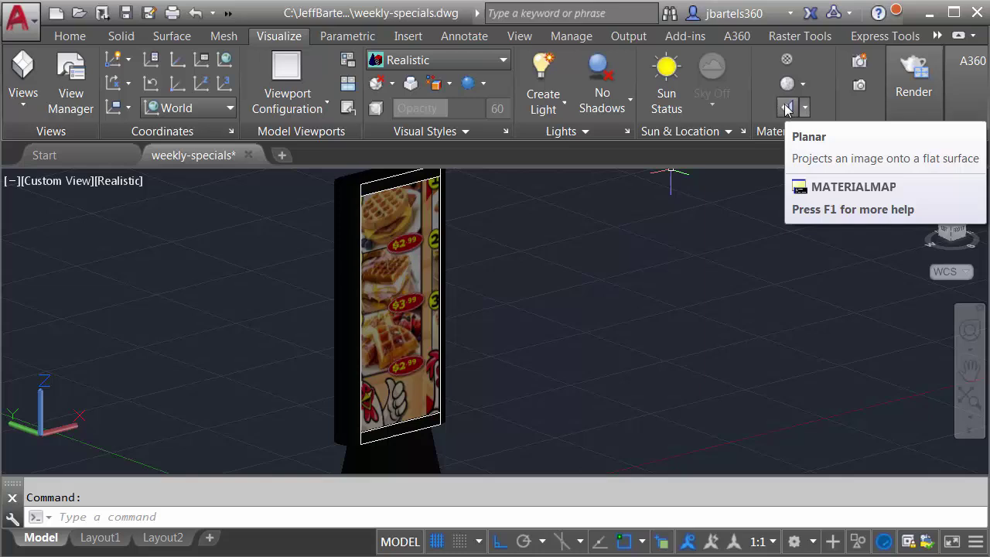
Apply Planar material mapping to the kiosk's front face and accept it after checking.
left_click(786, 109)
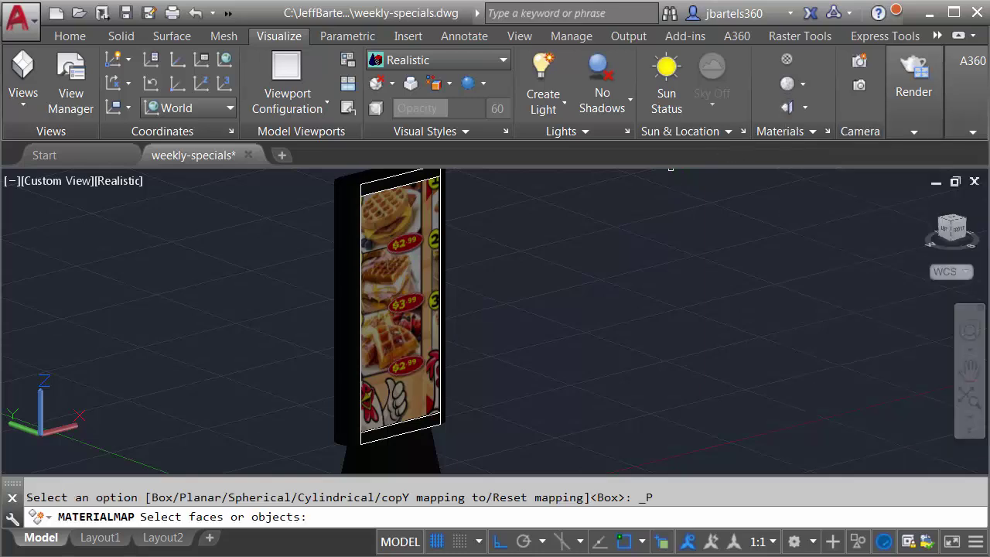
left_click(398, 285)
left_click(398, 285)
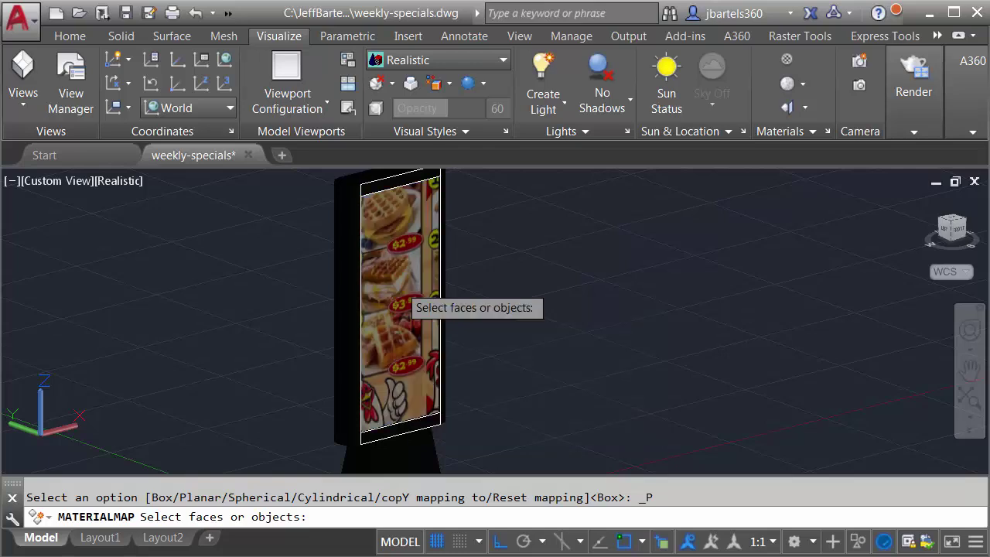
key("Return")
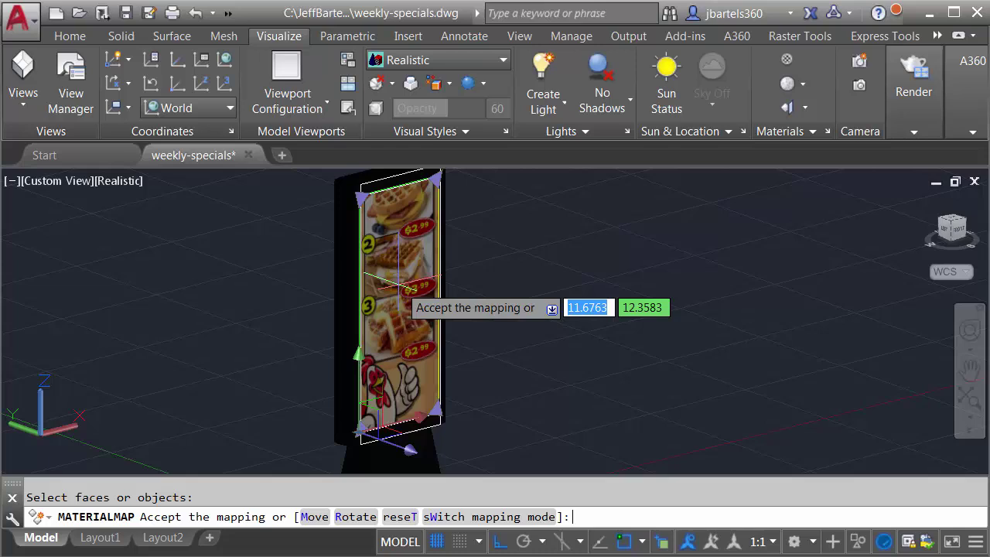
middle_click_drag(398, 286, 552, 346, "shift")
key("Return")
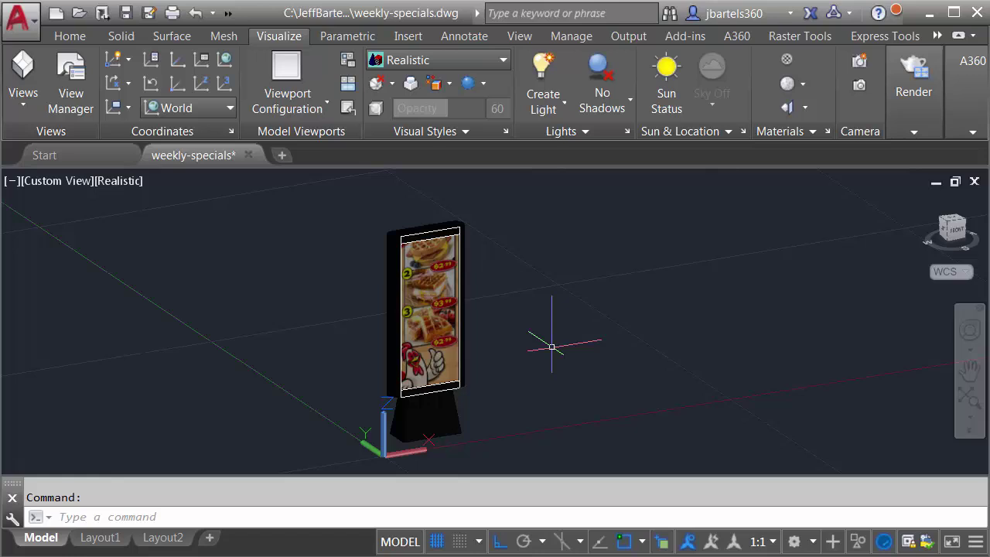
Export the window-selected kiosk as weekly-specials.fbx, keeping textures embedded.
left_click(26, 20)
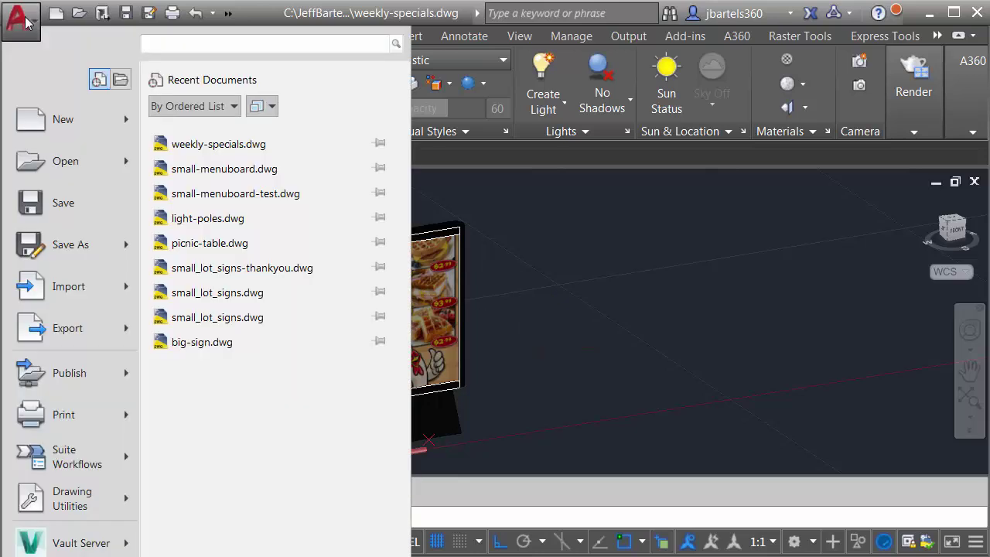
mouse_move(73, 328)
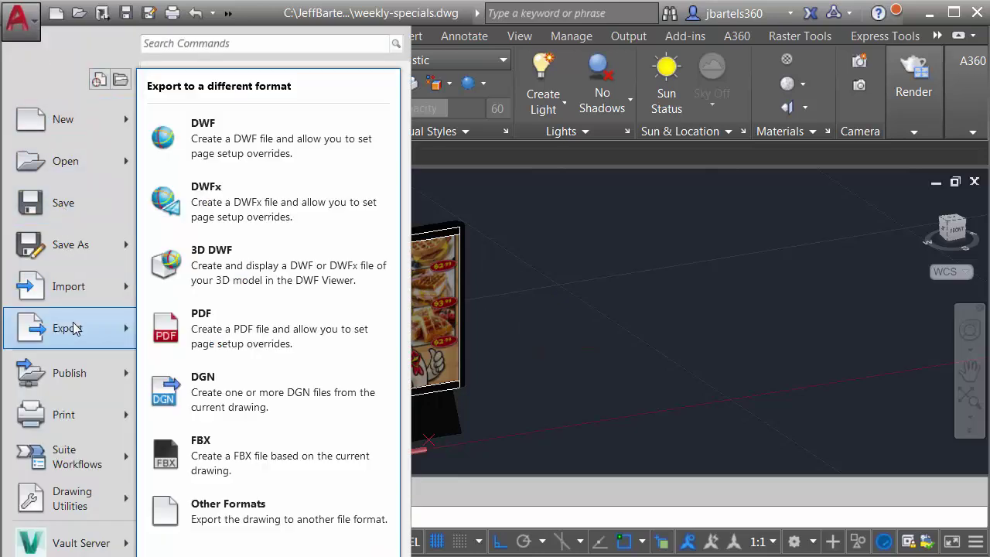
left_click(210, 451)
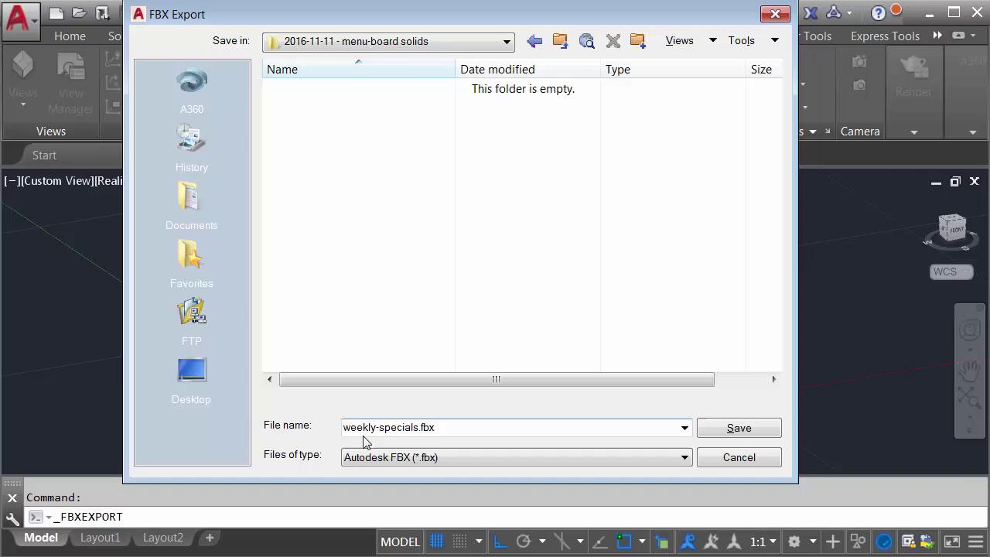
left_click(705, 429)
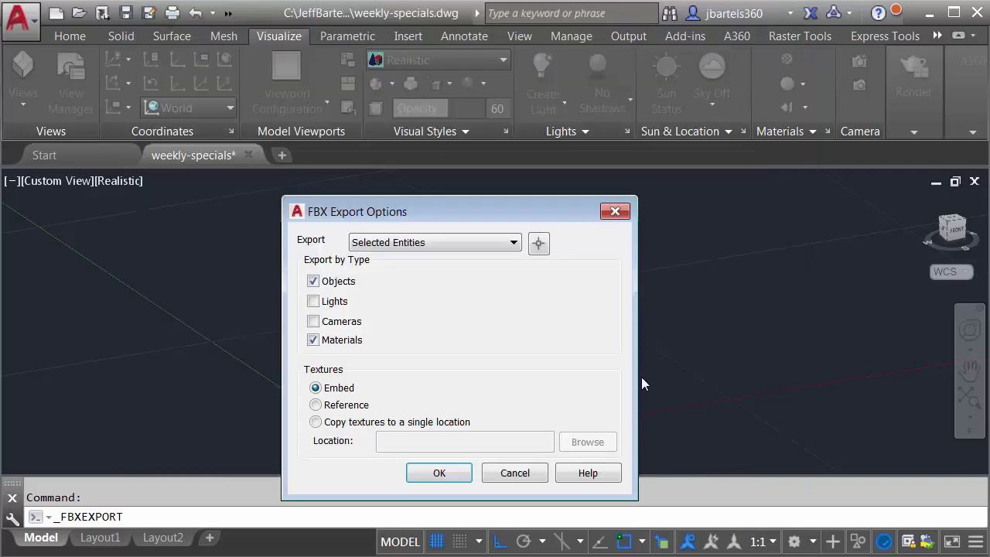
left_click(539, 245)
left_click(323, 194)
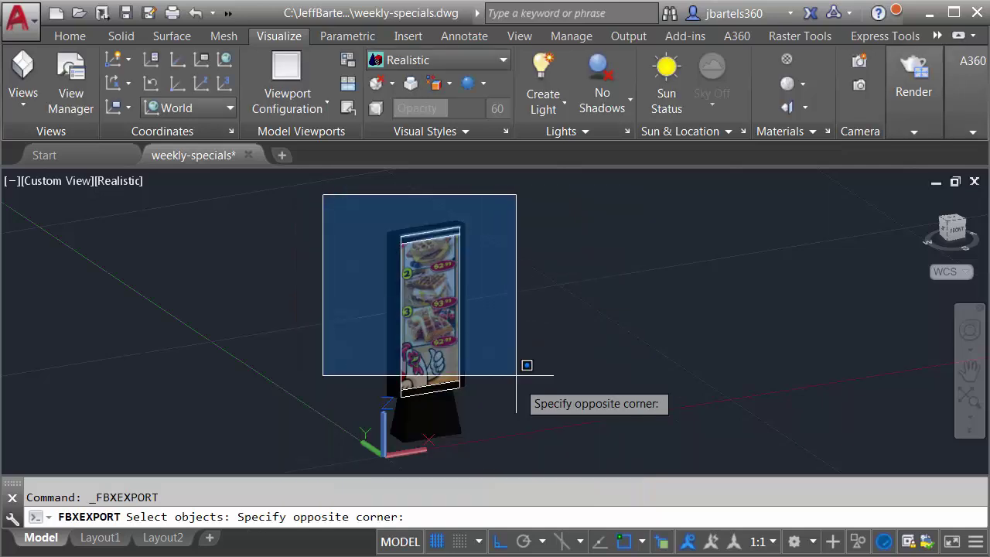
left_click(527, 448)
key("Return")
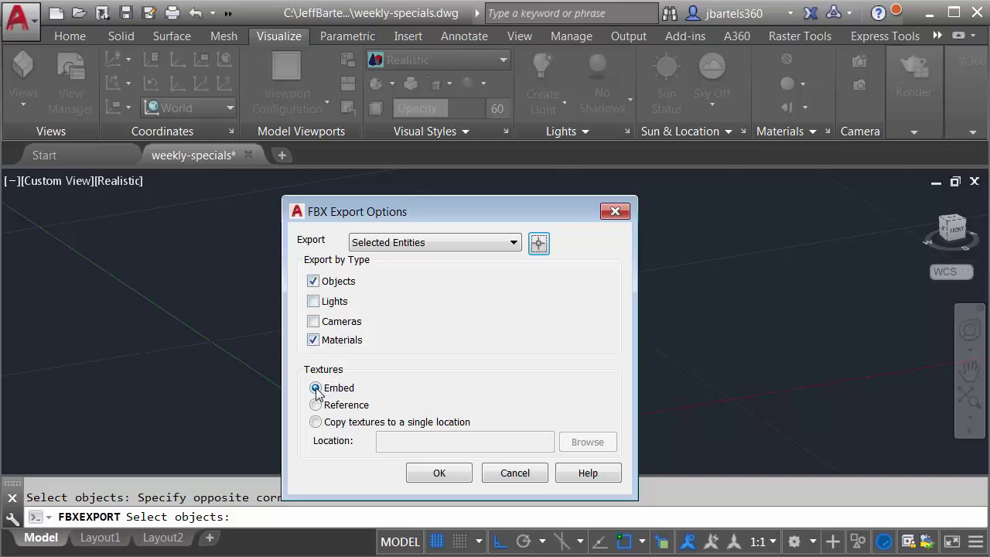
left_click(435, 473)
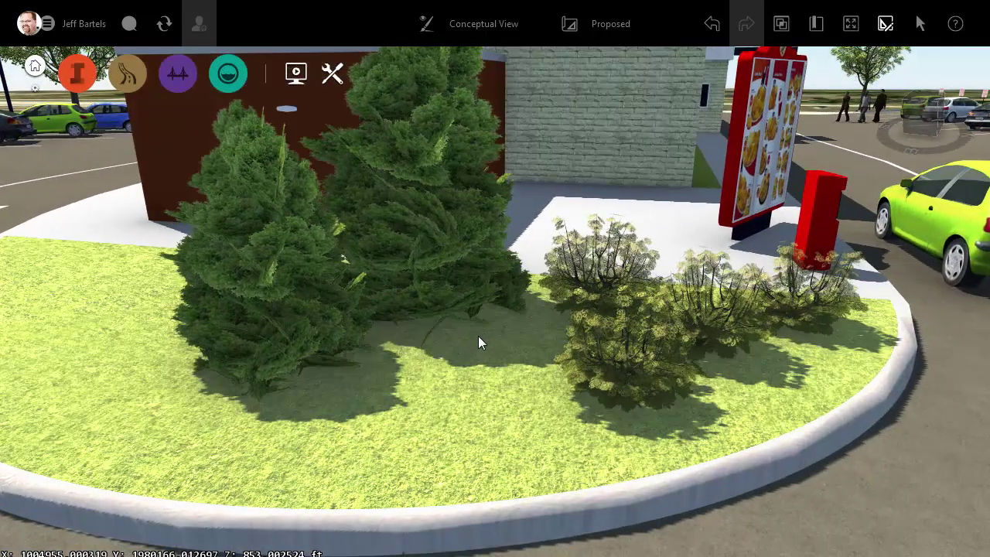
Drag weekly-specials.fbx from Windows Explorer into the InfraWorks model as a 3D Model source.
key("alt+Tab")
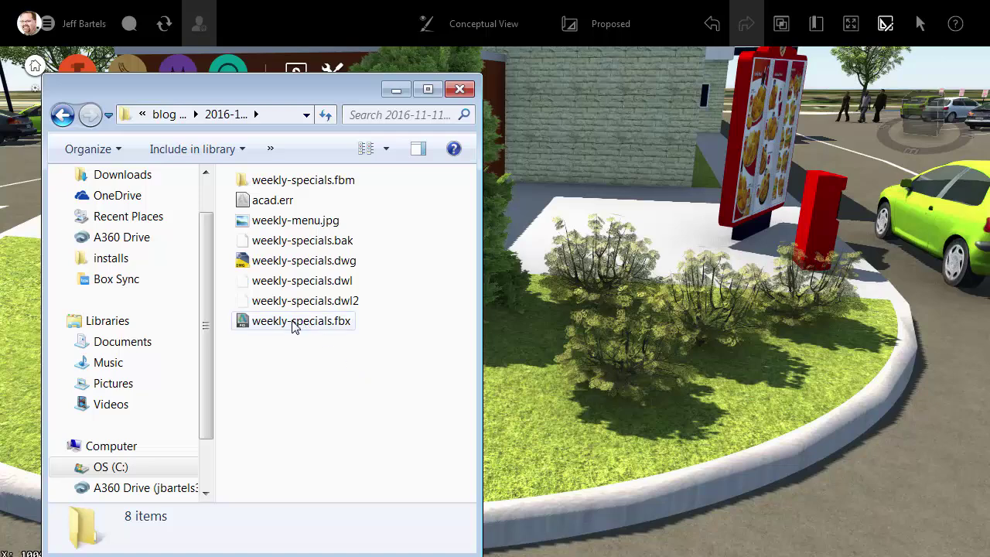
left_click_drag(294, 325, 526, 370)
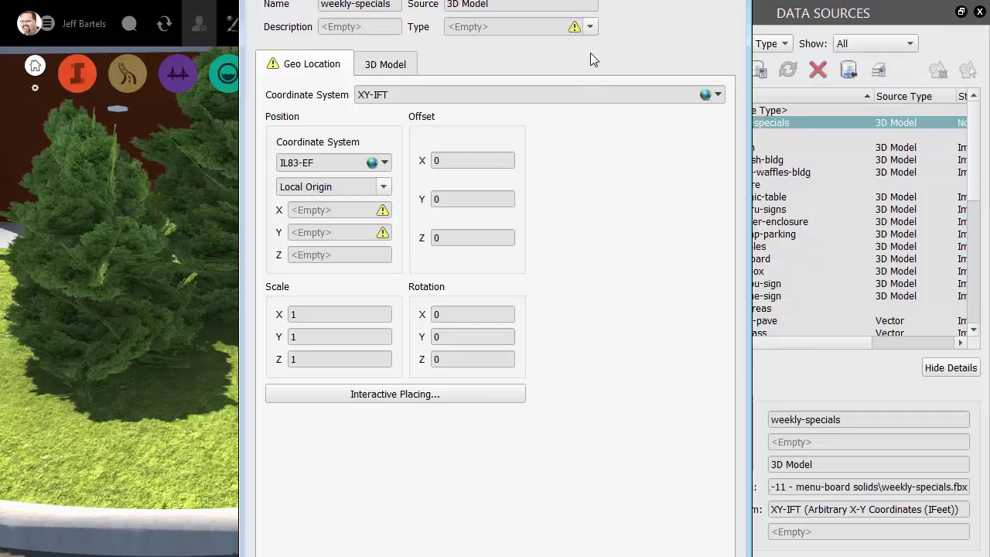
Set the weekly-specials data source type to City Furniture and preview its 3D model.
left_click(591, 27)
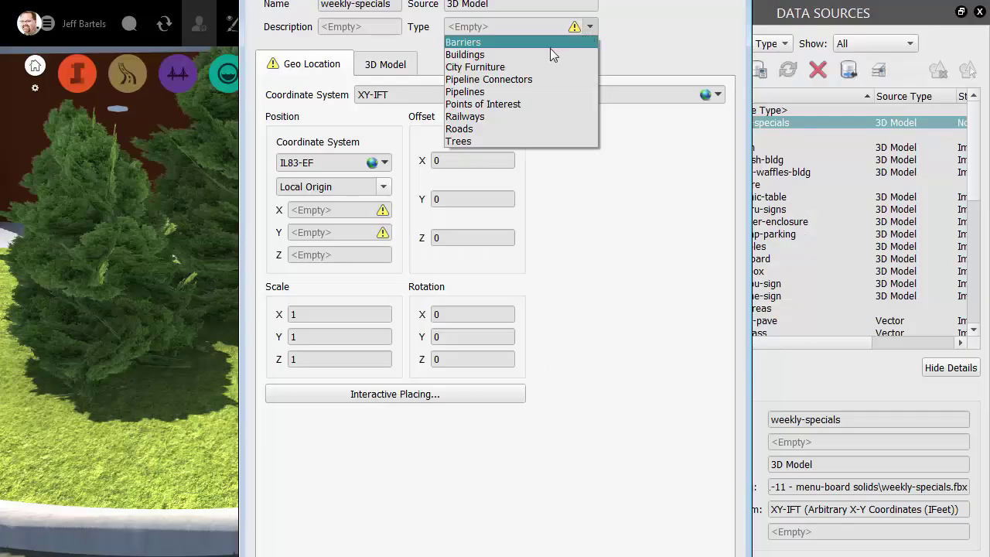
left_click(477, 68)
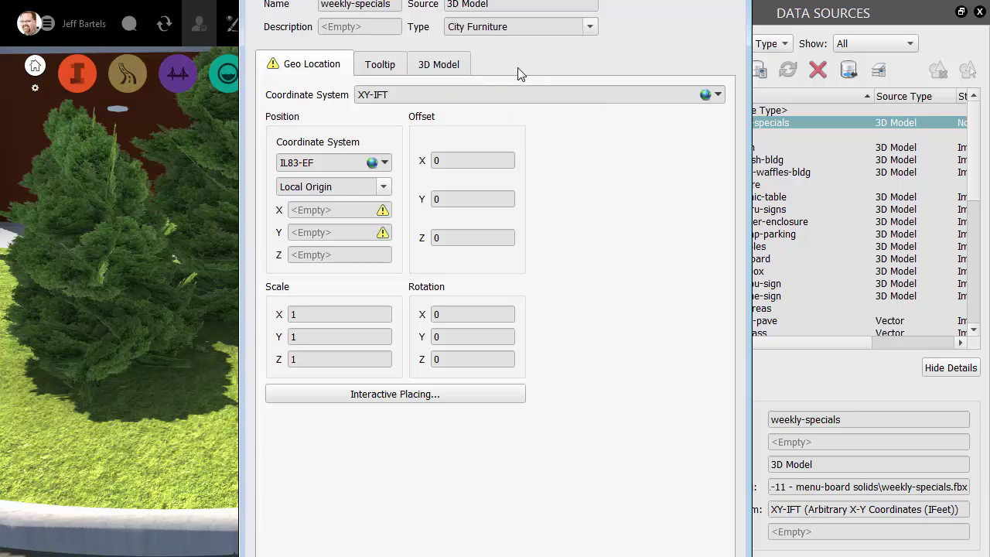
left_click(437, 66)
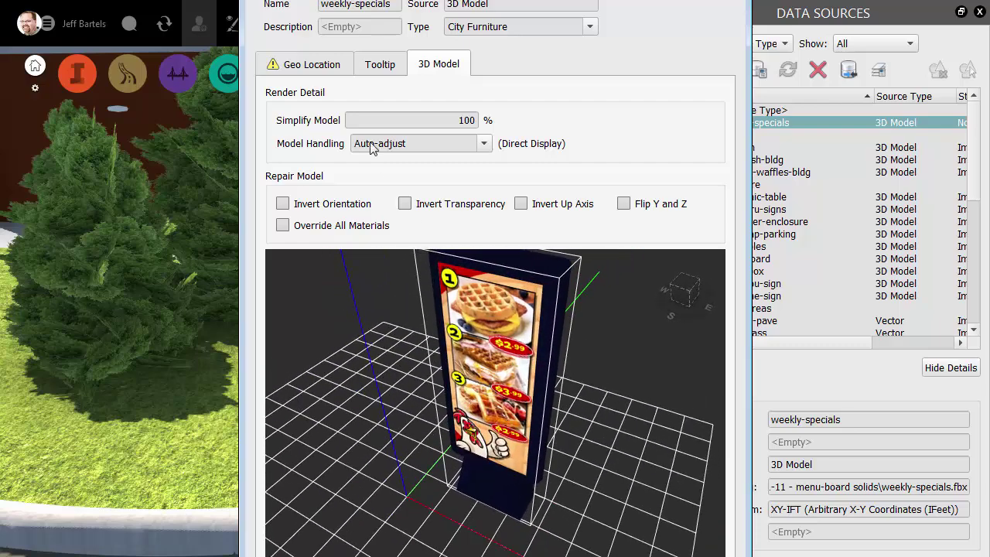
left_click(319, 67)
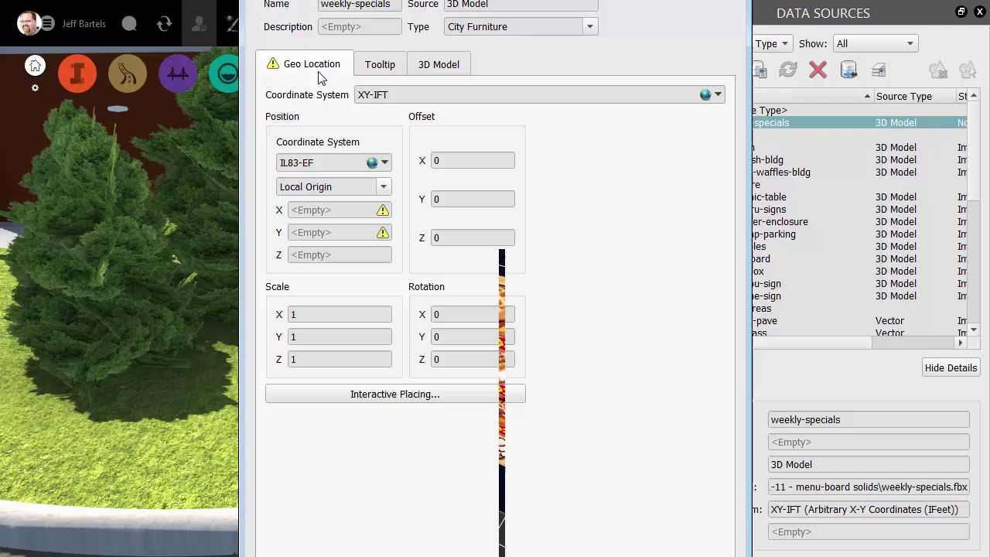
Place the menu board interactively on the grass island and load it.
left_click(379, 395)
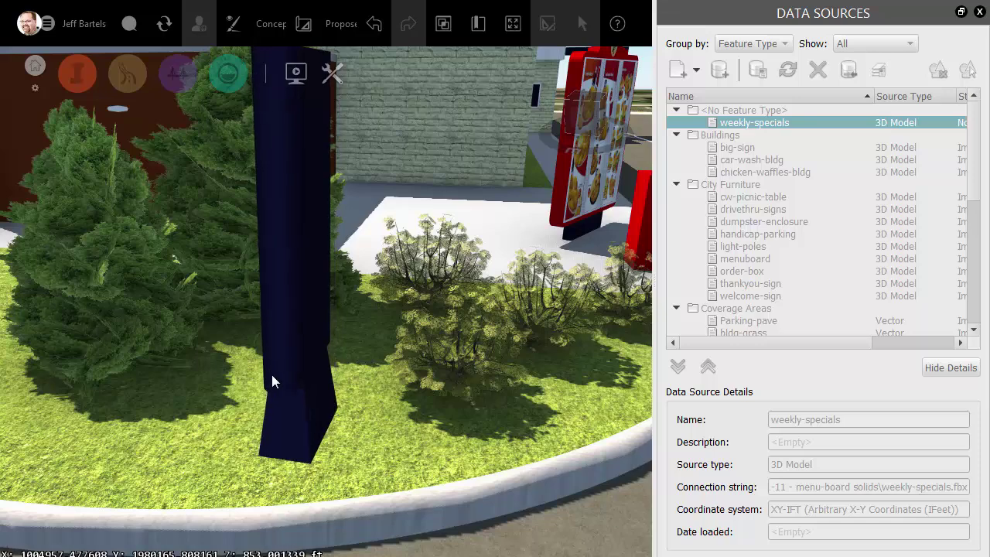
left_click(271, 373)
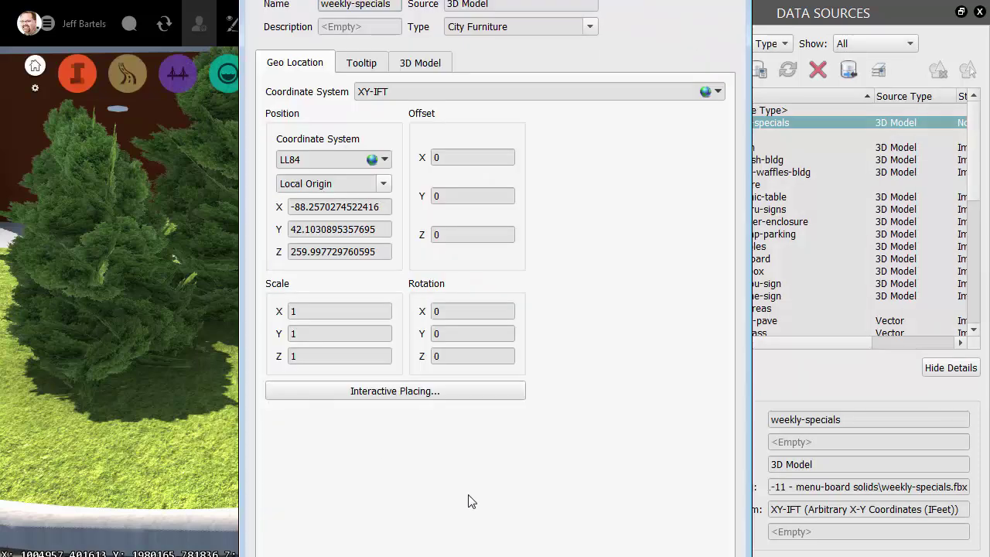
key("Return")
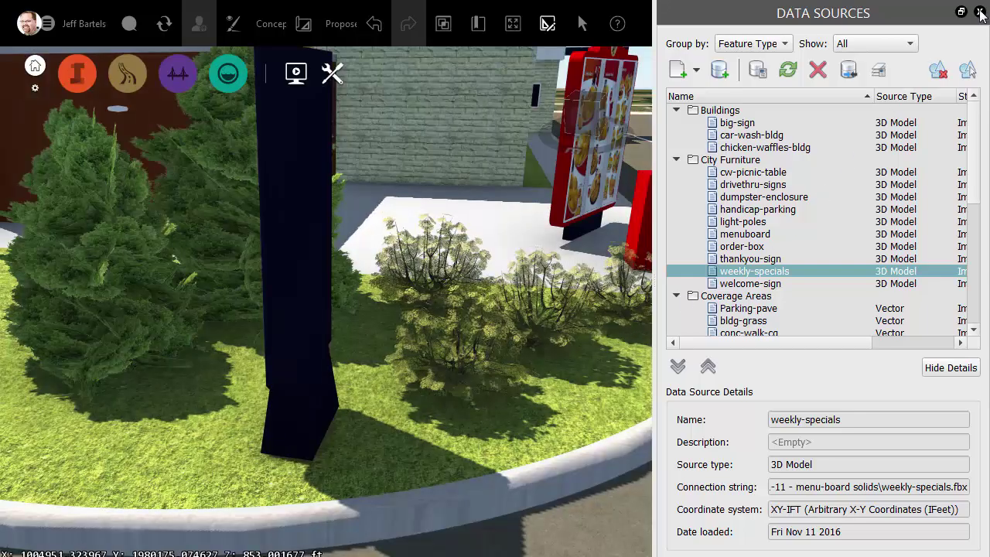
Rotate the sign about 52.139° toward the viewer and nudge it about 1.4 ft forward.
left_click(979, 11)
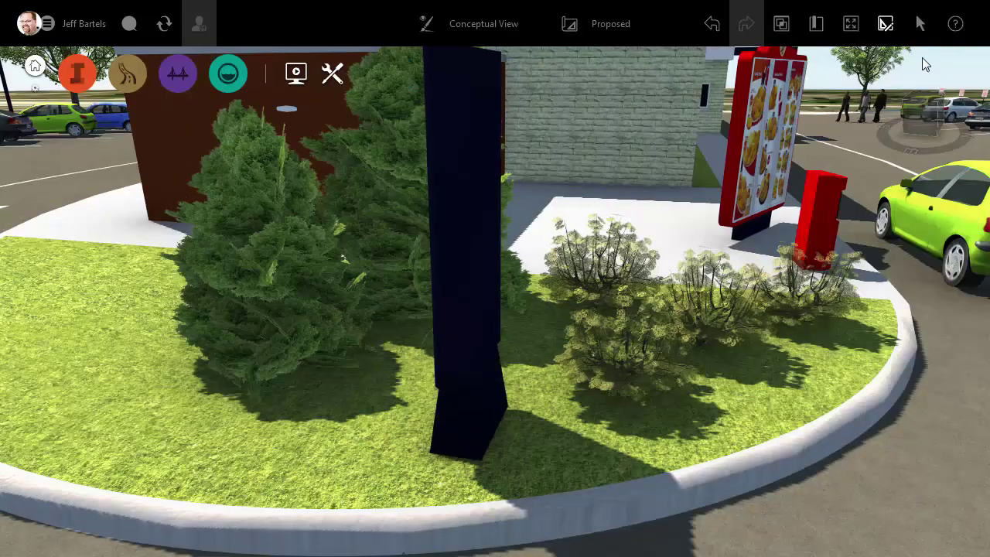
left_click(468, 394)
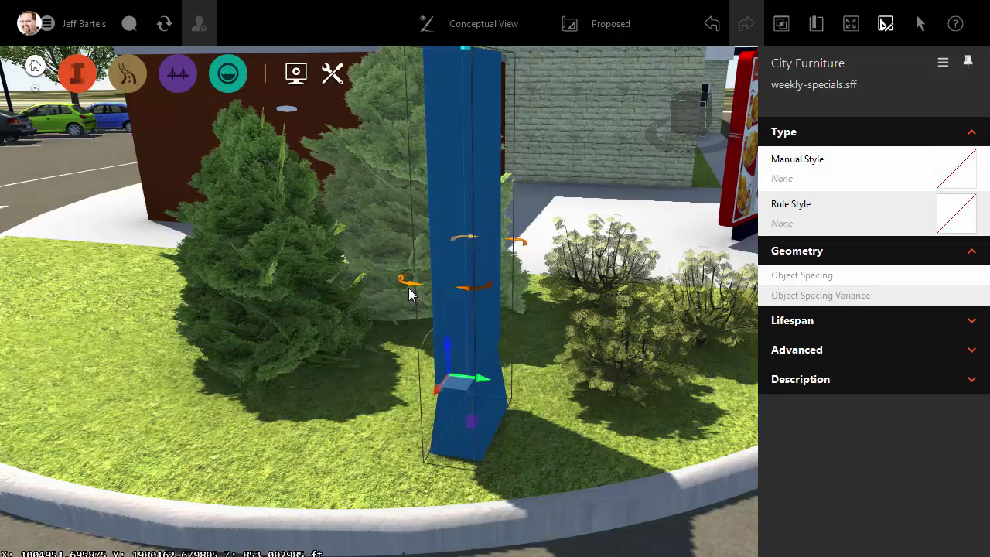
left_click(404, 283)
left_click_drag(403, 283, 526, 317)
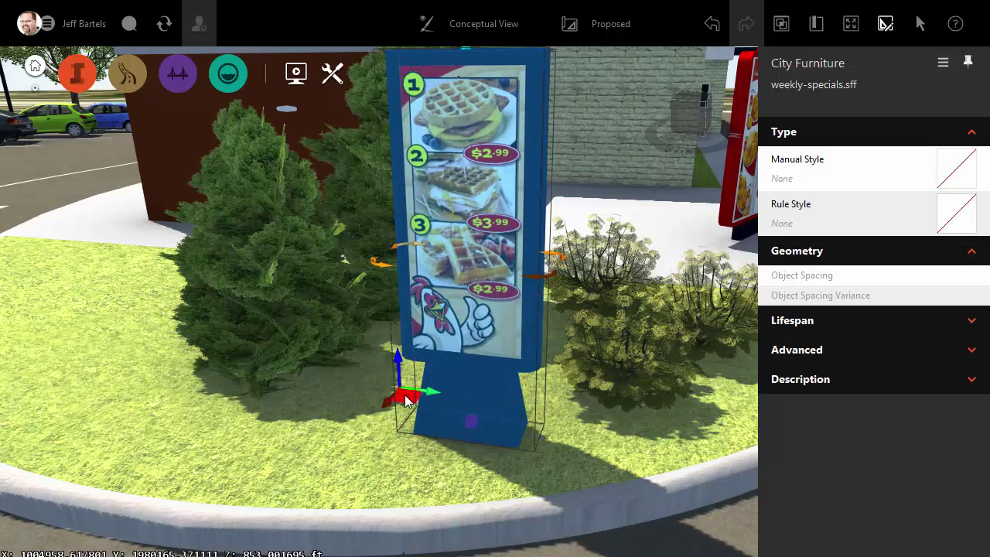
mouse_move(409, 398)
left_mouse_down()
mouse_move(407, 425)
mouse_move(412, 393)
mouse_move(383, 389)
mouse_move(393, 402)
left_mouse_up()
left_click(330, 398)
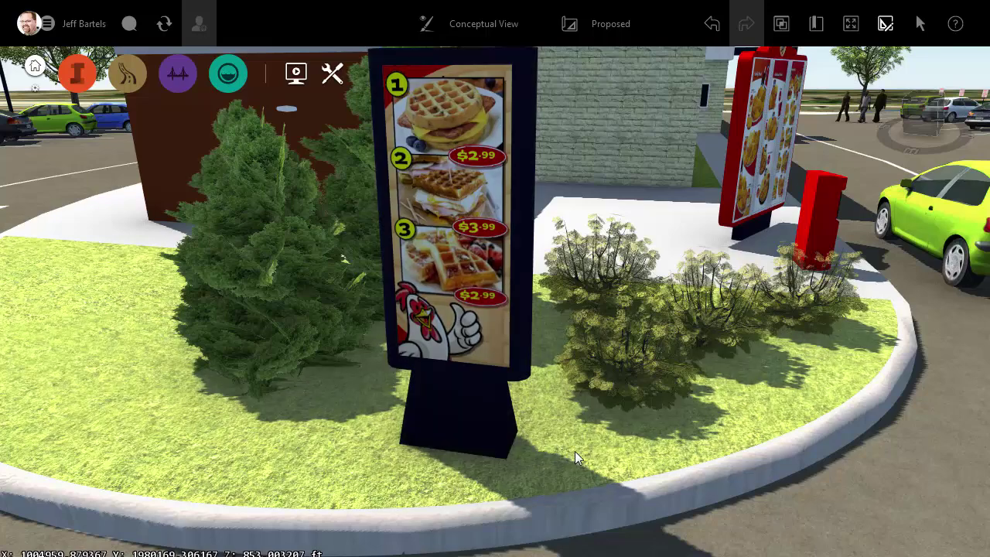
scroll(664, 447, "up", 2)
scroll(661, 444, "up", 2)
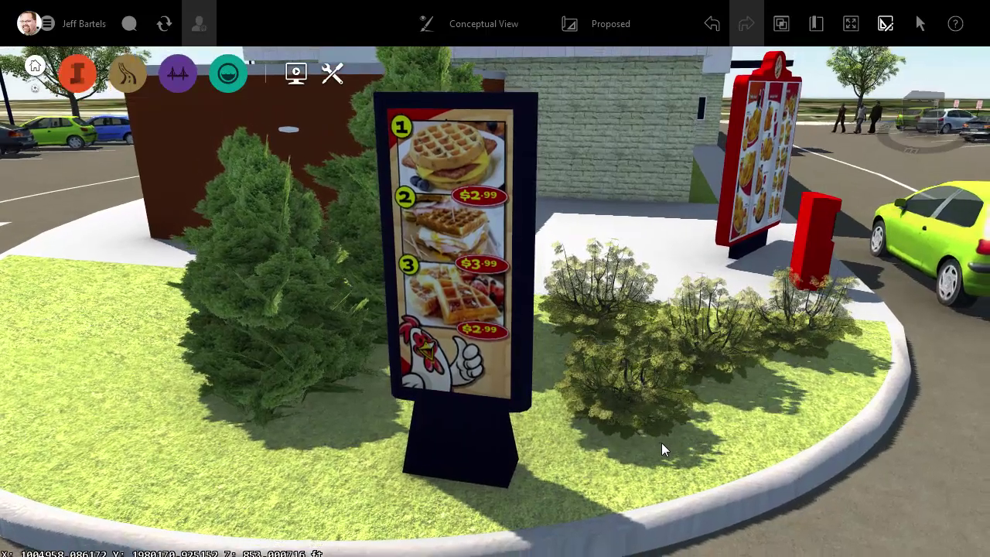